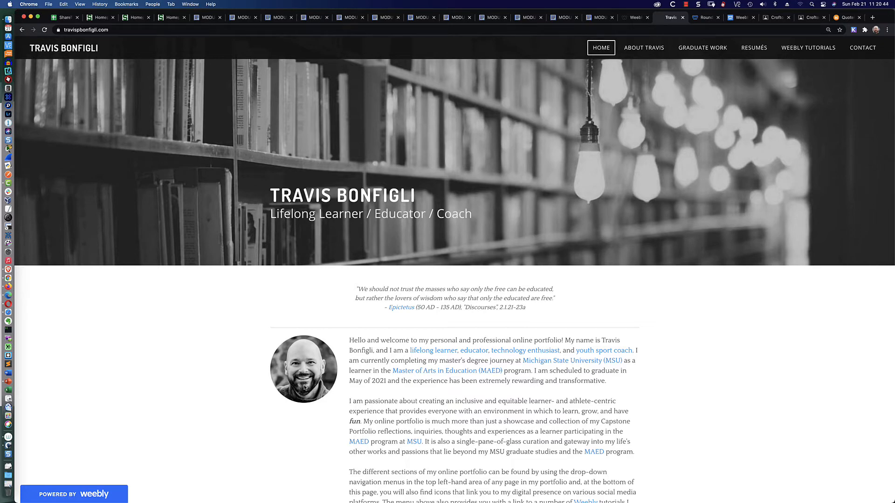
Switch from the published site to the Weebly editor and open the Home page's settings.
{"action": "scroll", "coordinate": [305, 387], "scroll_direction": "up", "scroll_amount": 5}
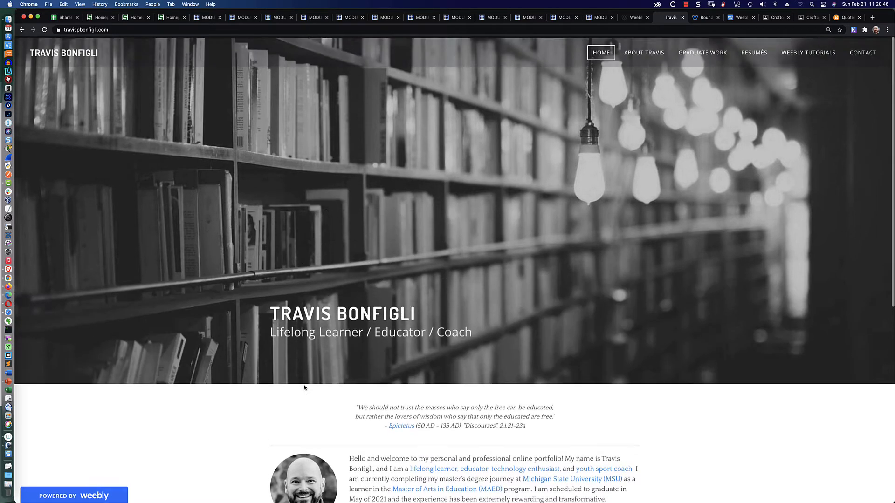
{"action": "left_click", "coordinate": [632, 18]}
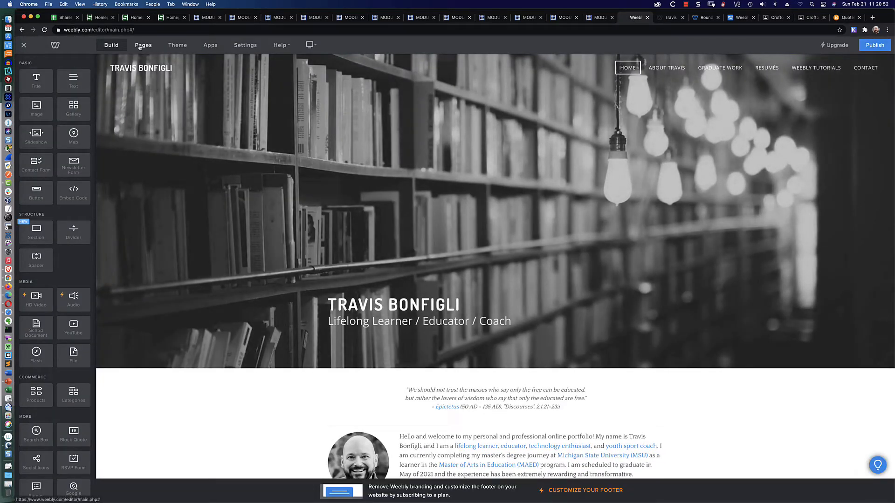
{"action": "left_click", "coordinate": [142, 45]}
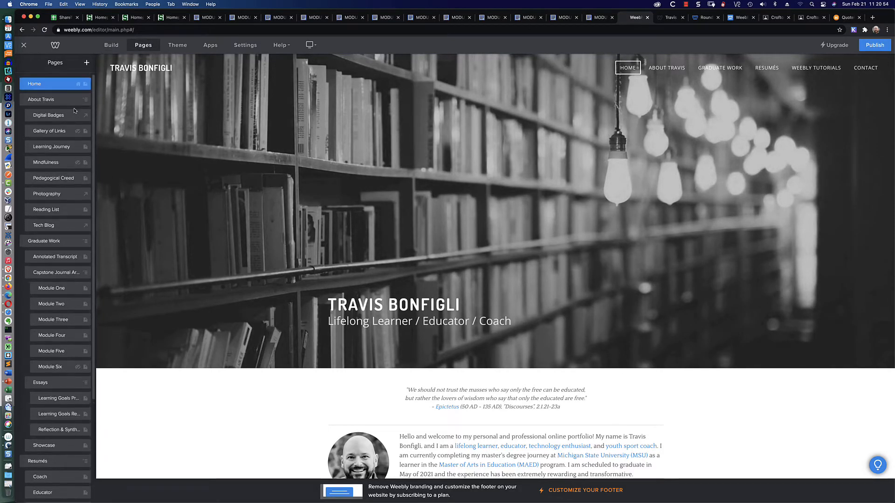
{"action": "left_click", "coordinate": [34, 85]}
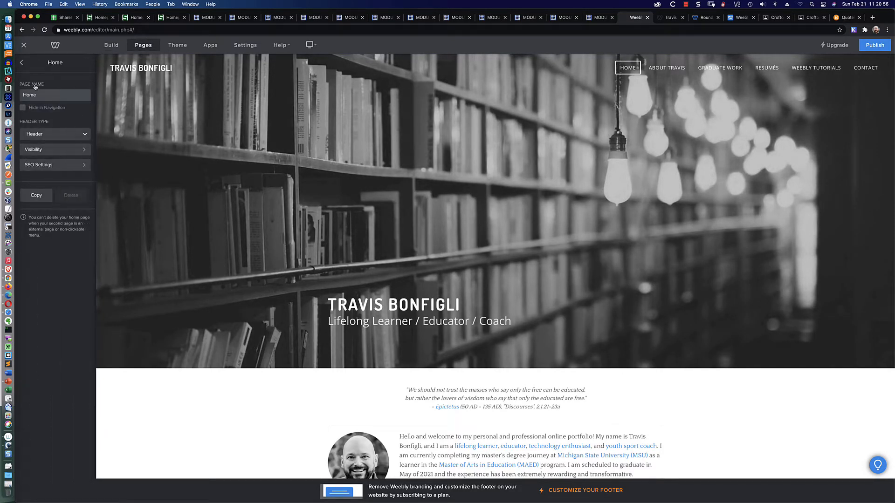
Insert an image element between the round portrait and the welcome text on the Home page.
{"action": "scroll", "coordinate": [306, 357], "scroll_direction": "down", "scroll_amount": 3}
{"action": "scroll", "coordinate": [306, 357], "scroll_direction": "down", "scroll_amount": 2}
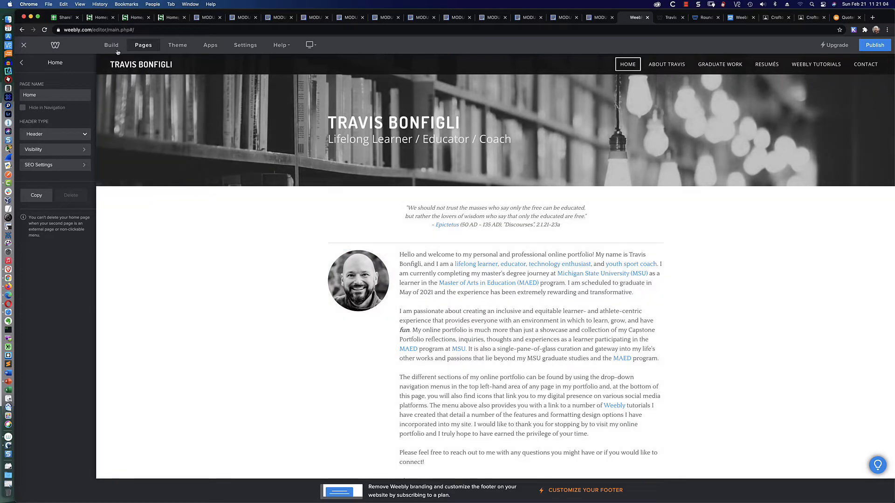
{"action": "left_click", "coordinate": [113, 46]}
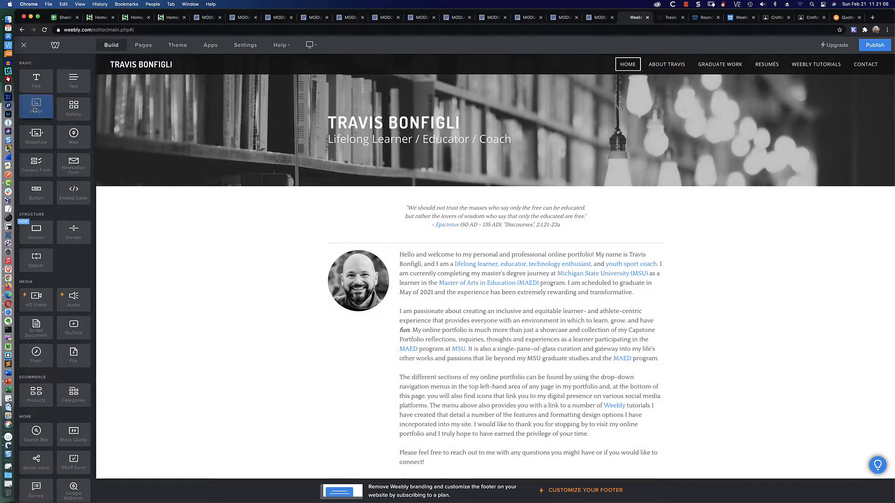
{"action": "left_click_drag", "start_coordinate": [36, 109], "coordinate": [362, 347]}
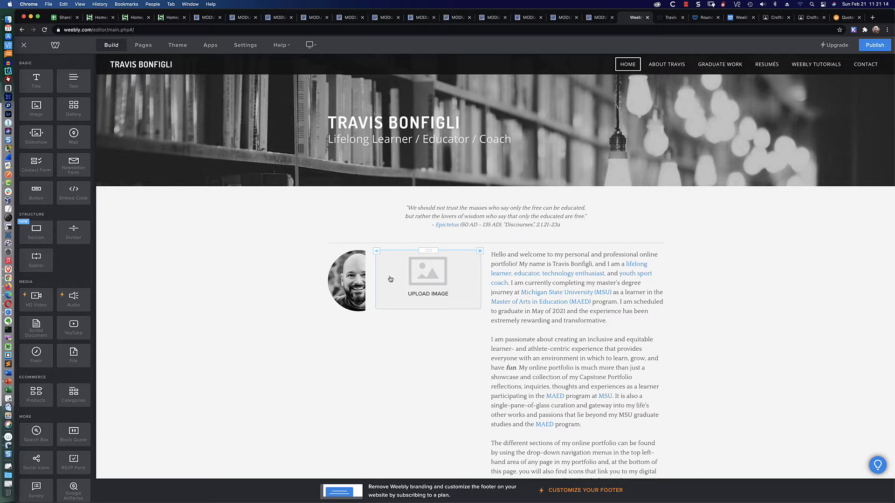
Search the computer for "headshot" and upload a small PNG headshot into the new image element.
{"action": "left_click", "coordinate": [431, 277]}
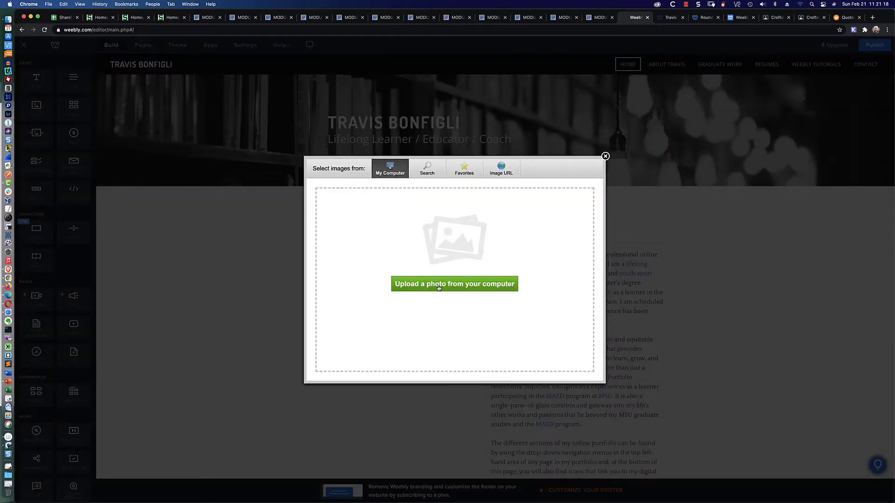
{"action": "left_click", "coordinate": [439, 287]}
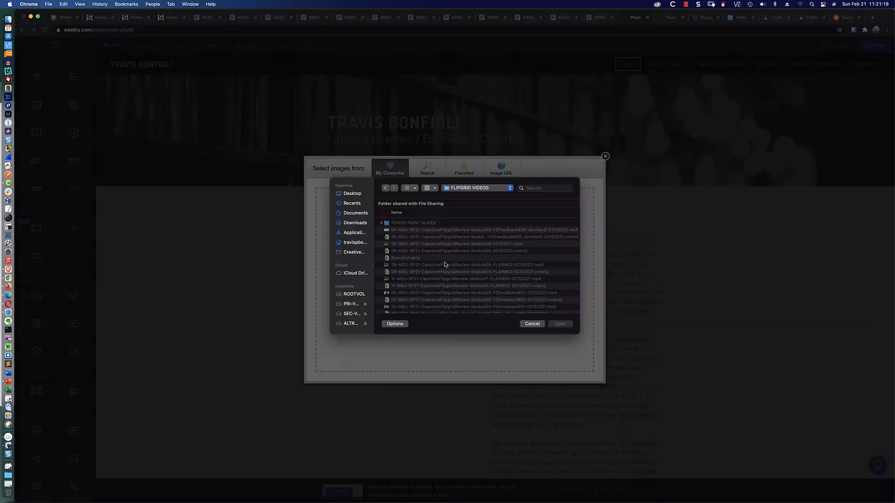
{"action": "left_click", "coordinate": [539, 189]}
{"action": "type", "text": "headsho"}
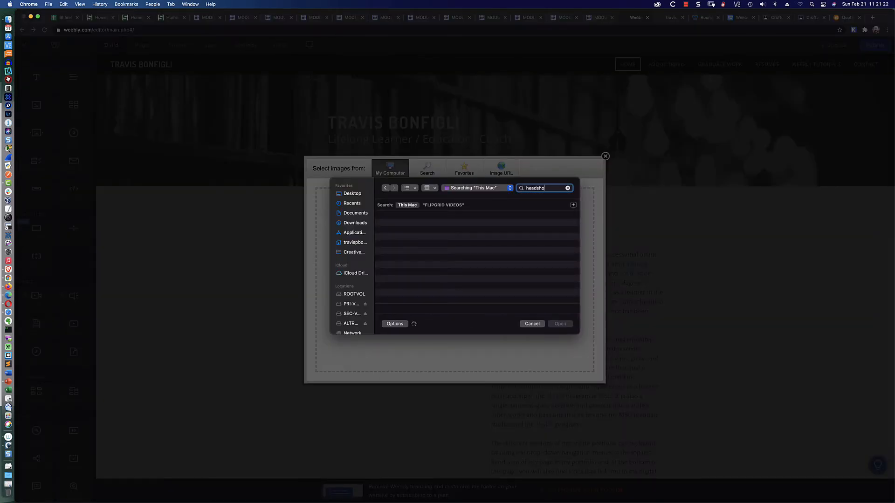
{"action": "type", "text": "t"}
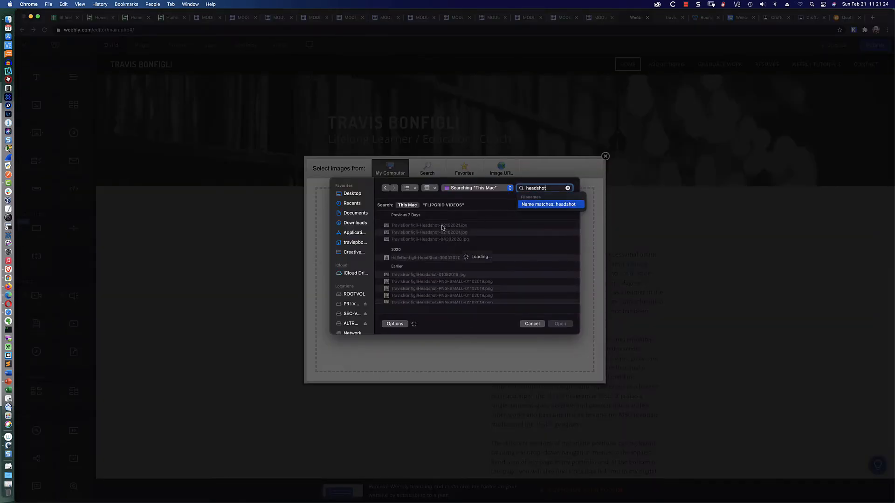
{"action": "double_click", "coordinate": [447, 282]}
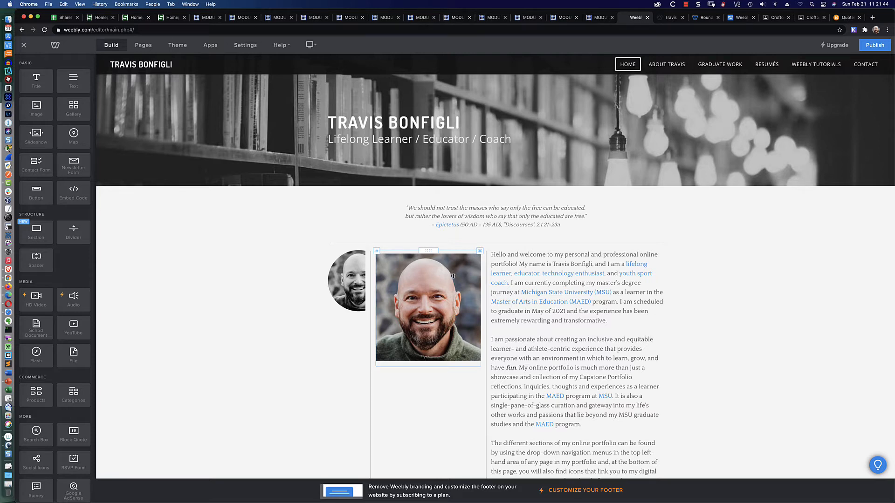
Delete the square headshot image element from the Home page.
{"action": "left_click", "coordinate": [480, 252]}
{"action": "left_click", "coordinate": [468, 231]}
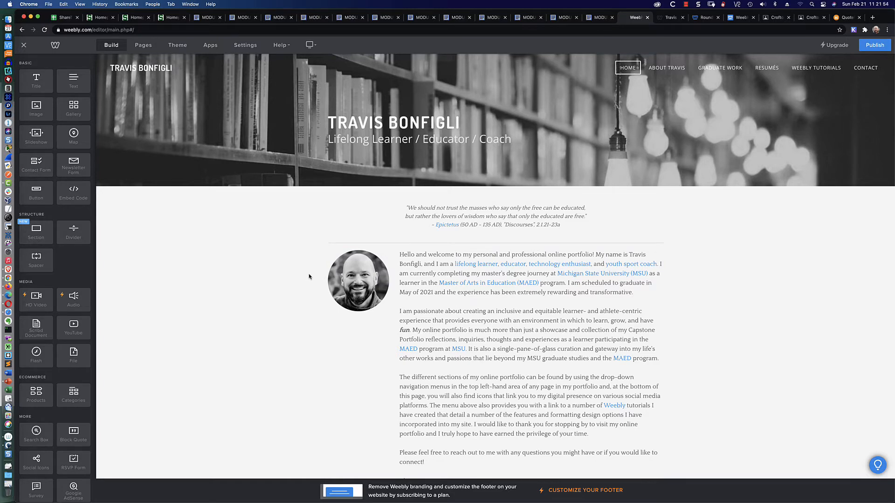
{"action": "scroll", "coordinate": [327, 256], "scroll_direction": "up", "scroll_amount": 2}
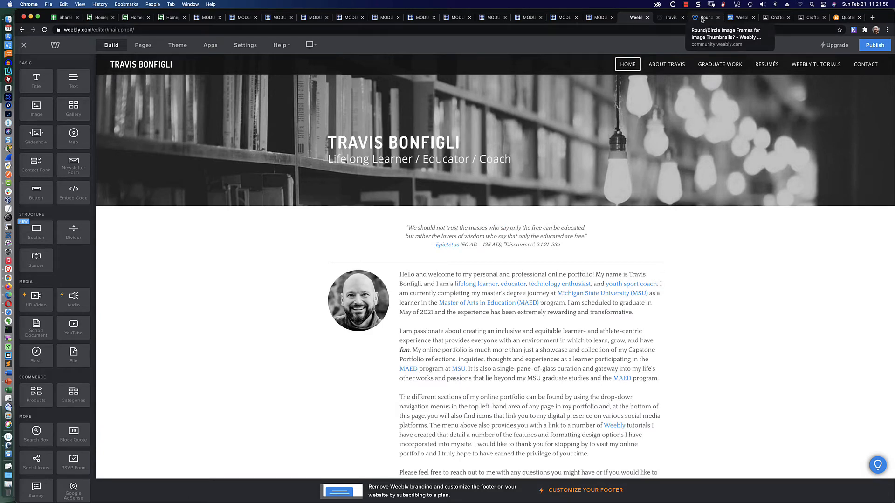
Read the Weebly Community thread on round image frames and copy its final sample code, from the style block through the roundimage img tag.
{"action": "left_click", "coordinate": [701, 19]}
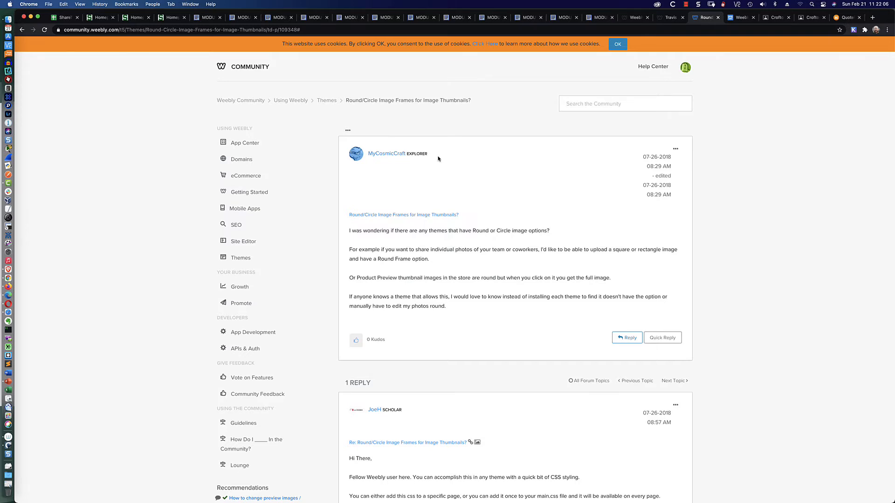
{"action": "scroll", "coordinate": [438, 159], "scroll_direction": "down", "scroll_amount": 3}
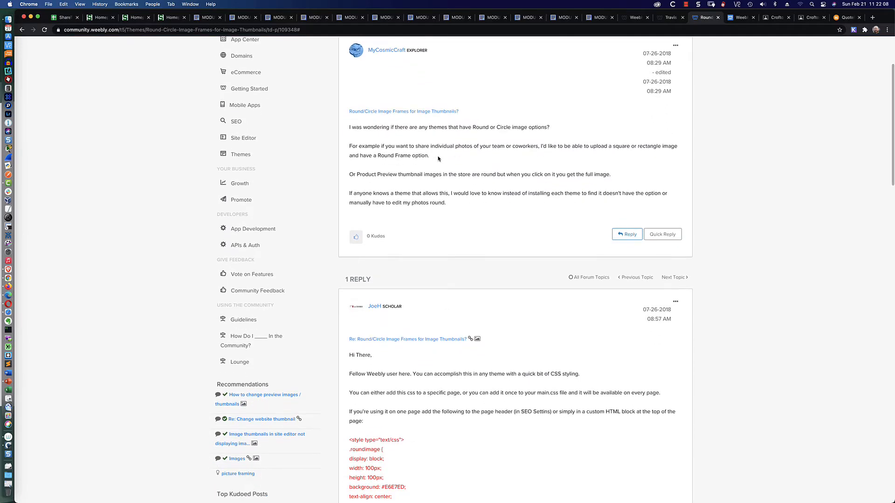
{"action": "scroll", "coordinate": [438, 159], "scroll_direction": "down", "scroll_amount": 5}
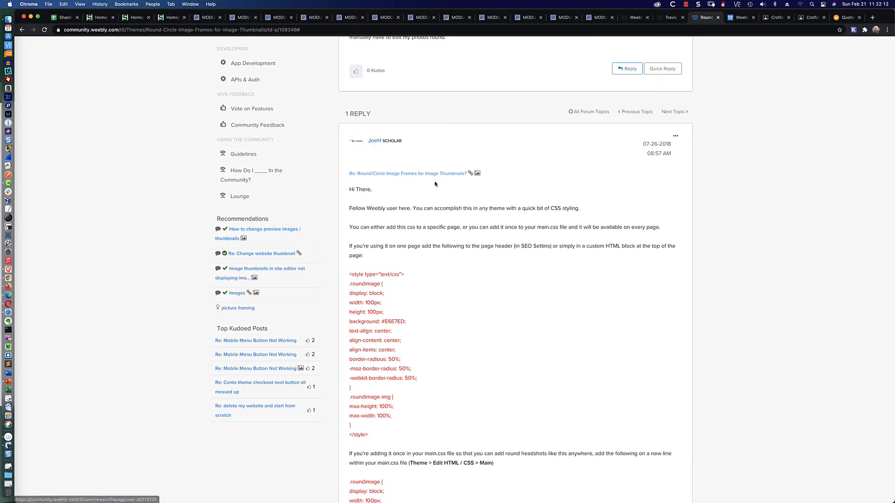
{"action": "scroll", "coordinate": [436, 184], "scroll_direction": "down", "scroll_amount": 1}
{"action": "scroll", "coordinate": [436, 185], "scroll_direction": "down", "scroll_amount": 2}
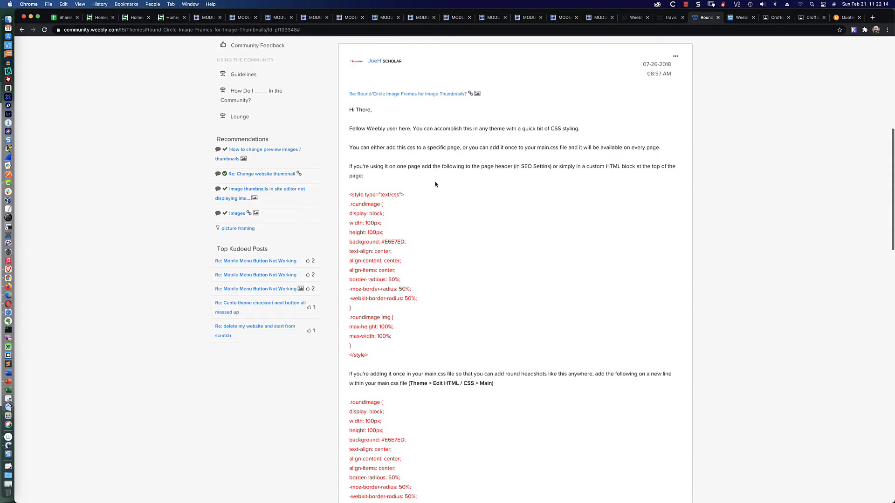
{"action": "scroll", "coordinate": [436, 184], "scroll_direction": "down", "scroll_amount": 1}
{"action": "scroll", "coordinate": [436, 184], "scroll_direction": "down", "scroll_amount": 2}
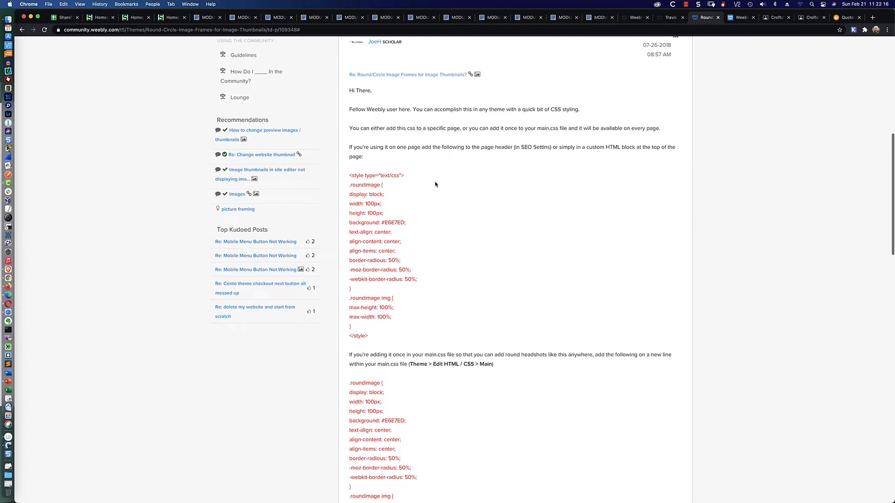
{"action": "scroll", "coordinate": [436, 185], "scroll_direction": "down", "scroll_amount": 4}
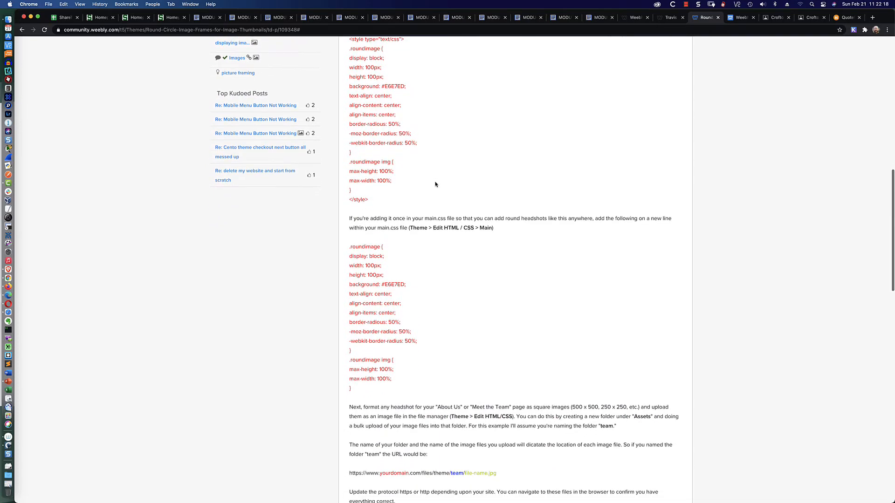
{"action": "scroll", "coordinate": [435, 184], "scroll_direction": "down", "scroll_amount": 12}
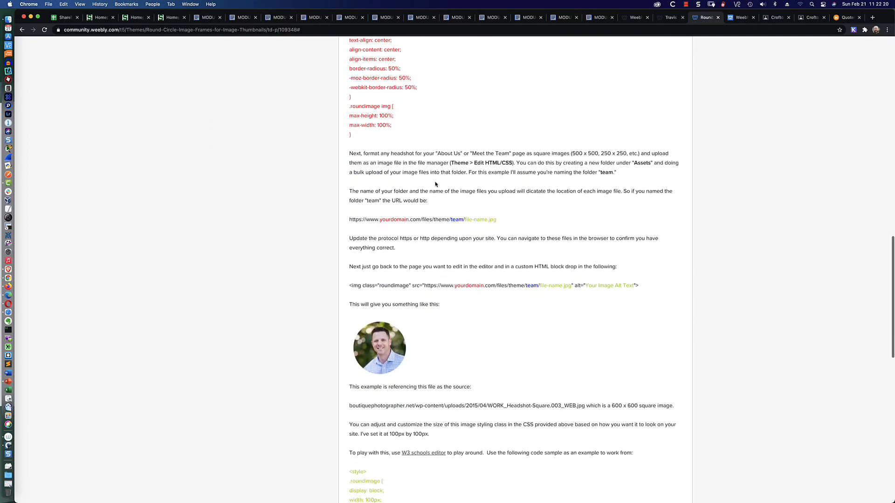
{"action": "scroll", "coordinate": [436, 184], "scroll_direction": "down", "scroll_amount": 9}
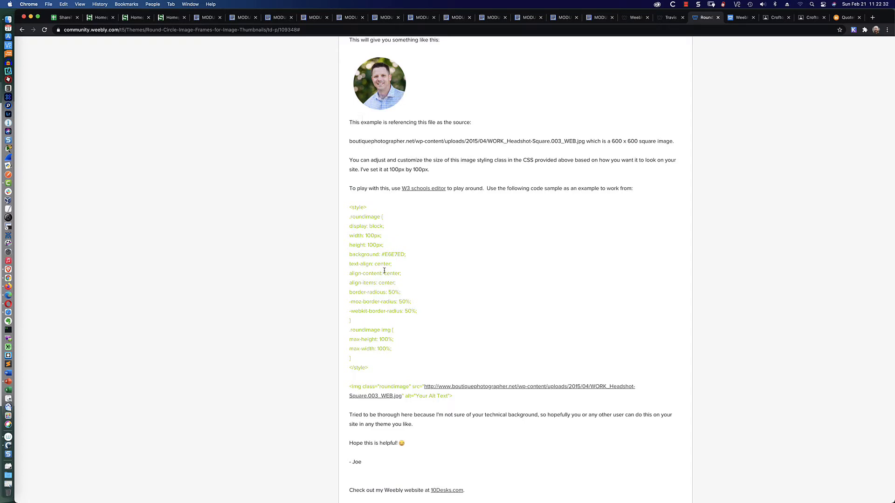
{"action": "scroll", "coordinate": [408, 363], "scroll_direction": "down", "scroll_amount": 1}
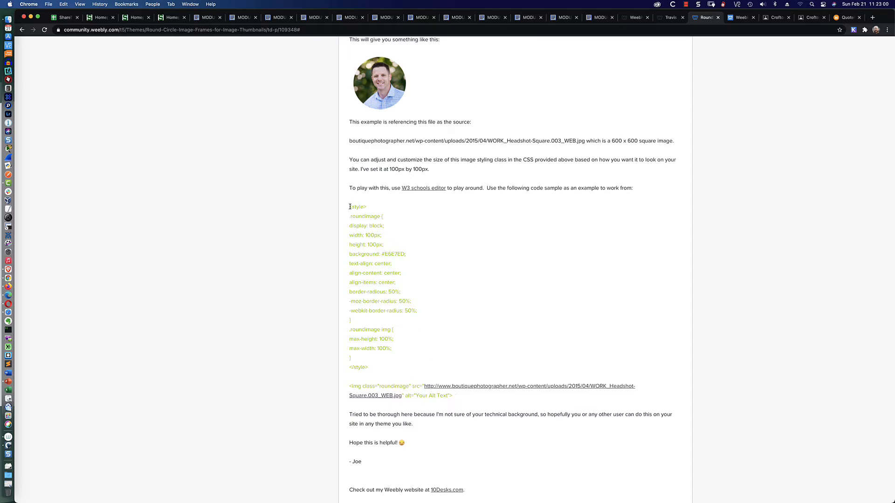
{"action": "left_click_drag", "start_coordinate": [350, 206], "coordinate": [459, 398]}
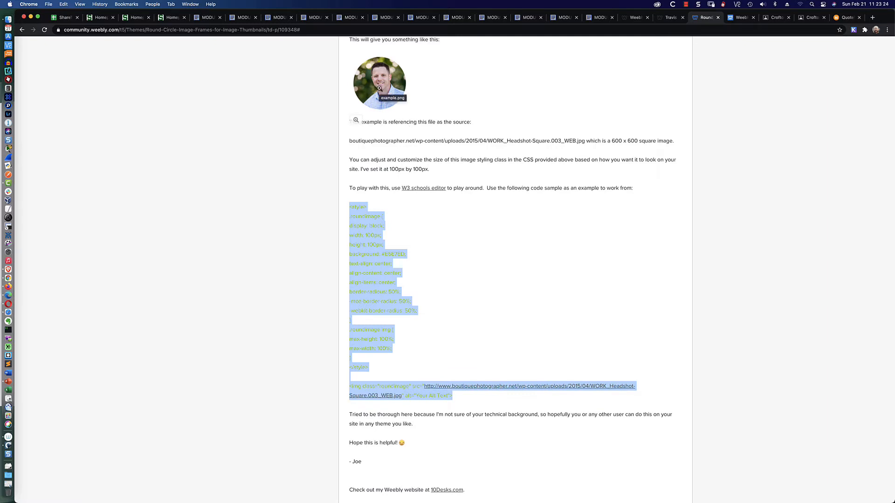
Return to the Weebly editor and open the Contact page from the site's page list.
{"action": "left_click", "coordinate": [632, 19]}
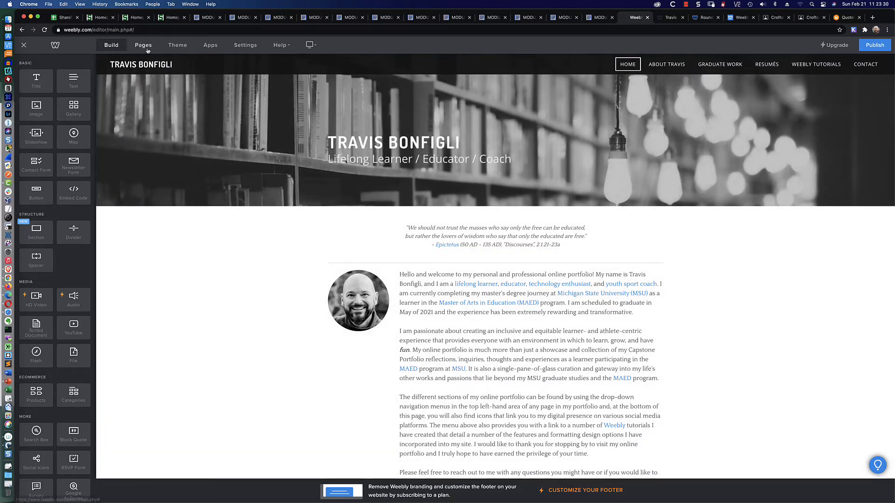
{"action": "left_click", "coordinate": [148, 46]}
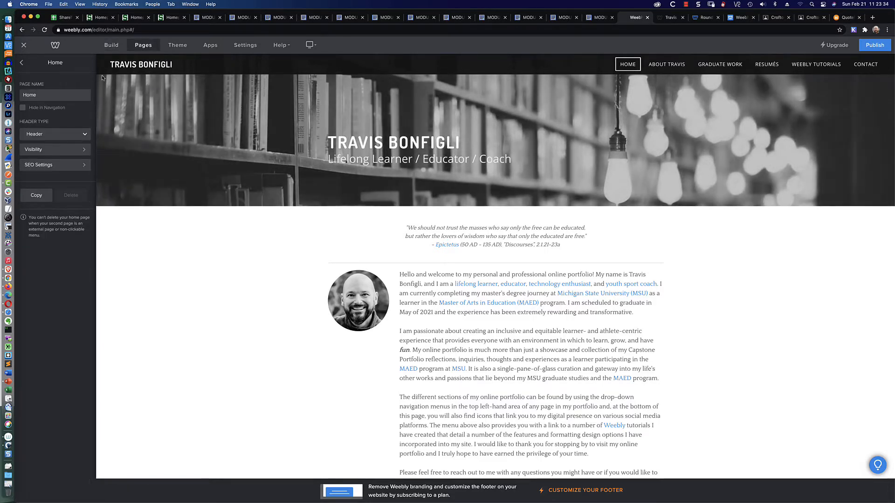
{"action": "left_click", "coordinate": [21, 63]}
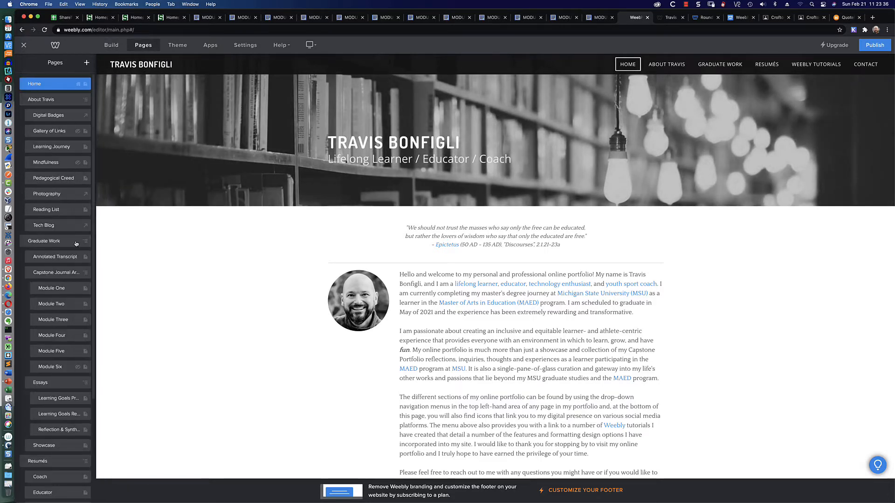
{"action": "scroll", "coordinate": [51, 326], "scroll_direction": "down", "scroll_amount": 5}
{"action": "left_click", "coordinate": [37, 476]}
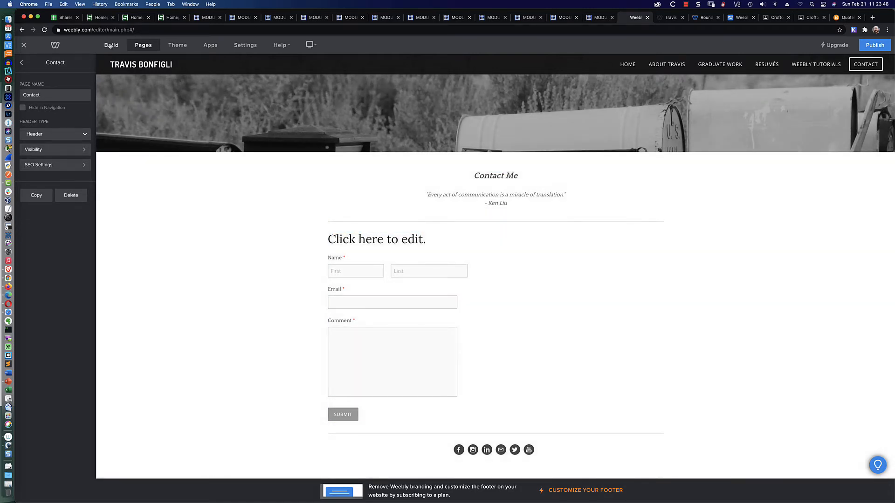
Add an Embed Code element between the quote and the divider on the Contact page, with its position set to center.
{"action": "left_click", "coordinate": [112, 45]}
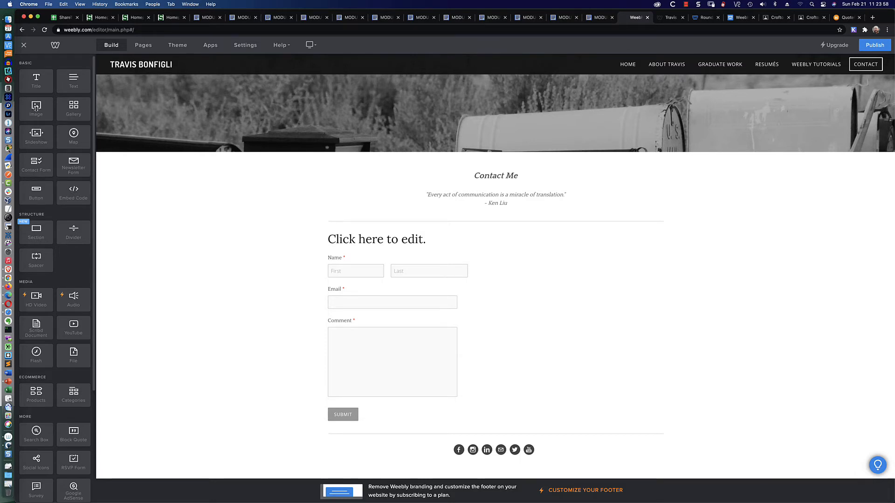
{"action": "mouse_move", "coordinate": [36, 107]}
{"action": "left_mouse_down"}
{"action": "mouse_move", "coordinate": [161, 176]}
{"action": "mouse_move", "coordinate": [26, 109]}
{"action": "mouse_move", "coordinate": [36, 112]}
{"action": "left_mouse_up"}
{"action": "left_click_drag", "start_coordinate": [73, 193], "coordinate": [488, 218]}
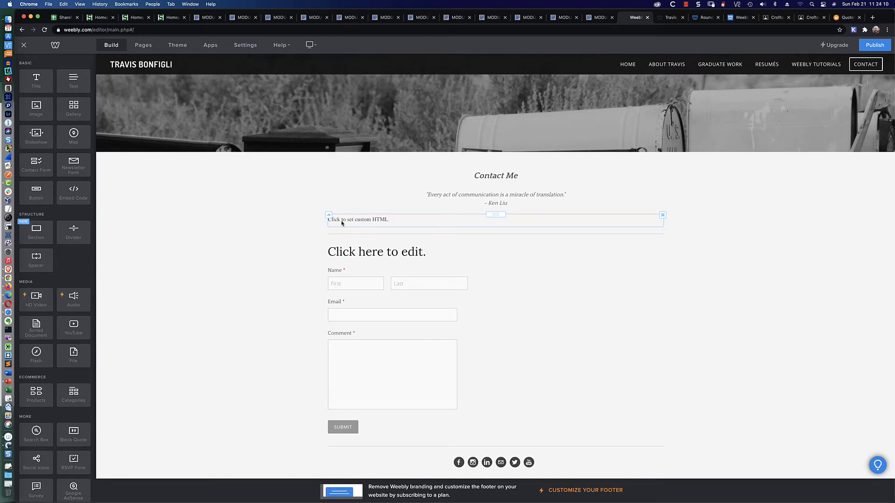
{"action": "left_click", "coordinate": [372, 220]}
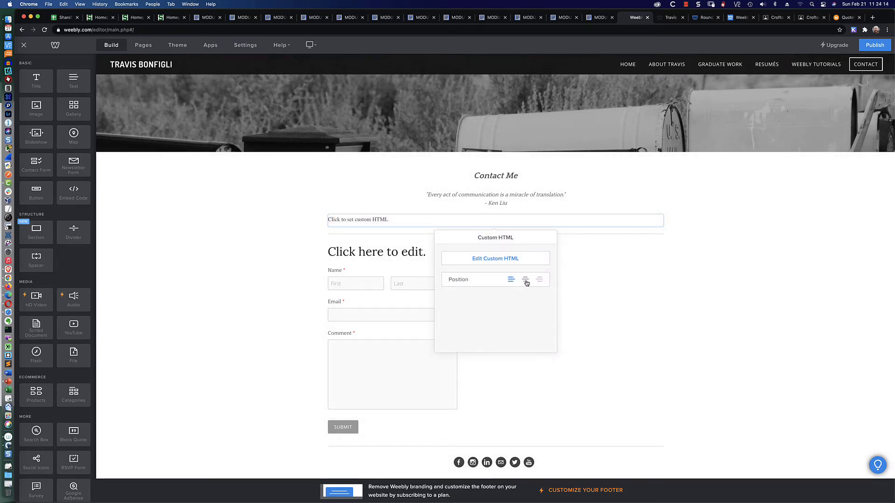
{"action": "left_click", "coordinate": [525, 279]}
Replace the placeholder text in the custom HTML element with the copied roundimage style and img code.
{"action": "triple_click", "coordinate": [400, 222]}
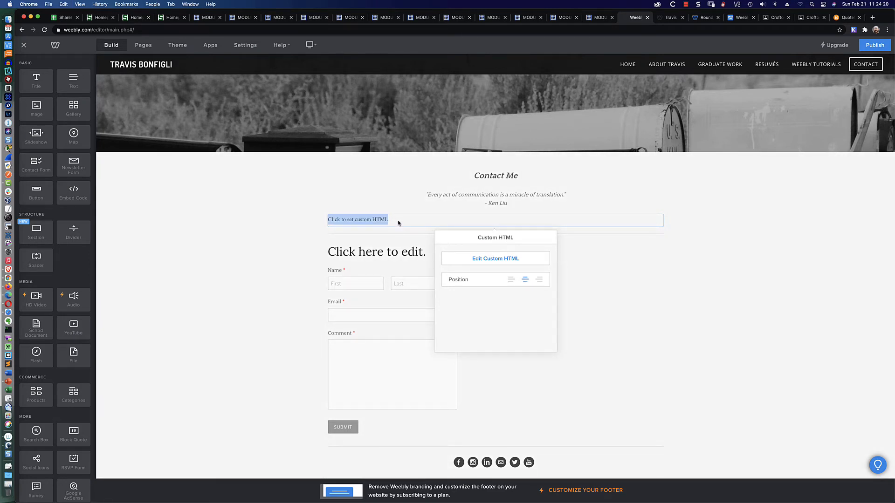
{"action": "left_click", "coordinate": [488, 261]}
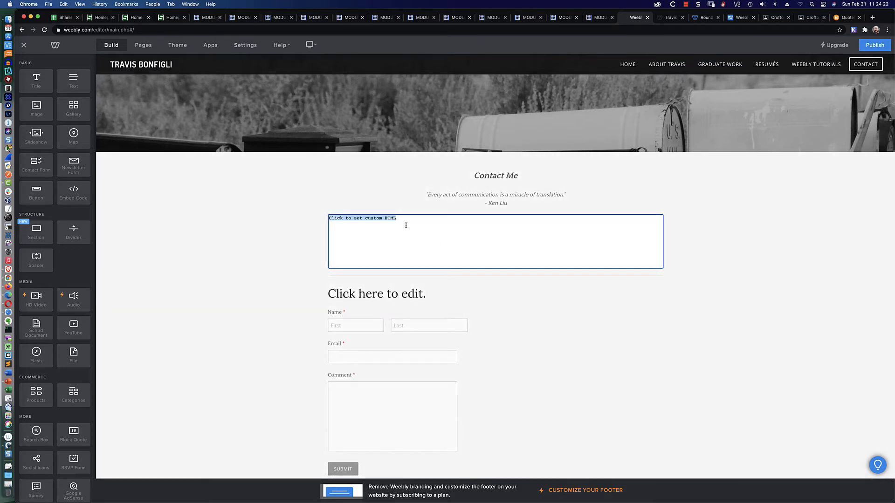
{"action": "key", "text": "super+v"}
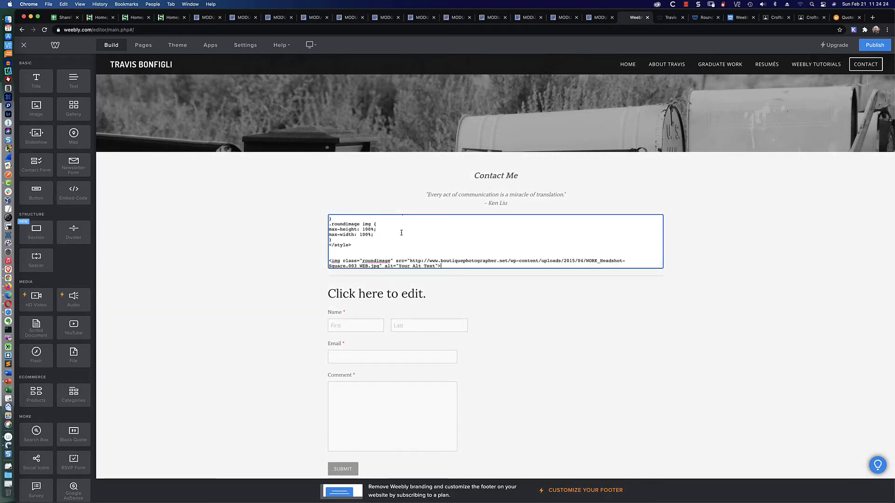
{"action": "scroll", "coordinate": [401, 233], "scroll_direction": "up", "scroll_amount": 10}
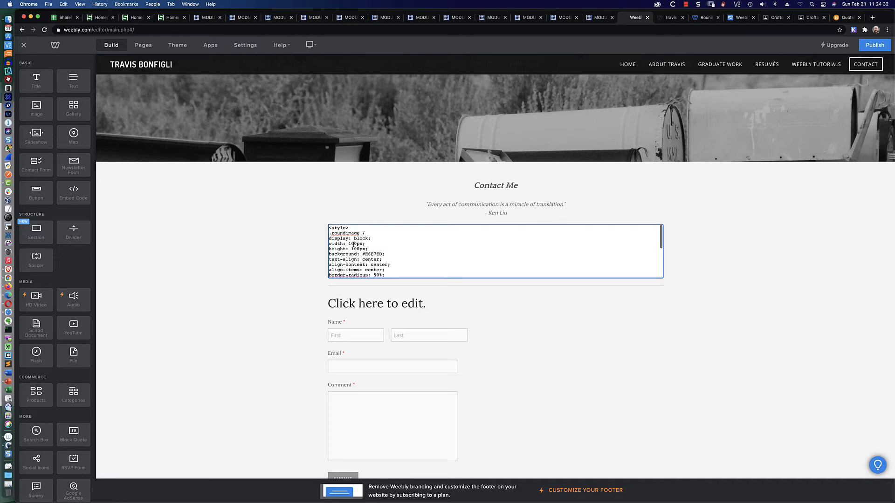
Check the embedded code down to the roundimage img tag's source address, and leave code editing to render the round image.
{"action": "scroll", "coordinate": [357, 250], "scroll_direction": "down", "scroll_amount": 1}
{"action": "scroll", "coordinate": [357, 250], "scroll_direction": "down", "scroll_amount": 1}
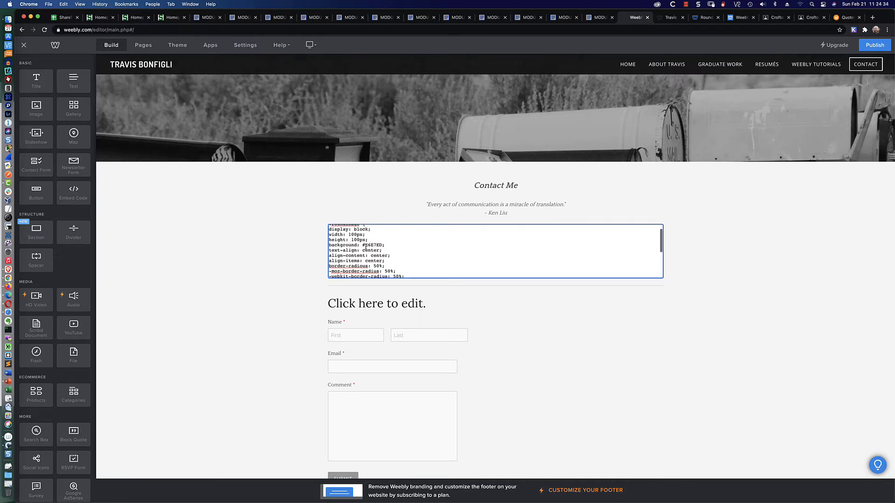
{"action": "scroll", "coordinate": [367, 248], "scroll_direction": "down", "scroll_amount": 5}
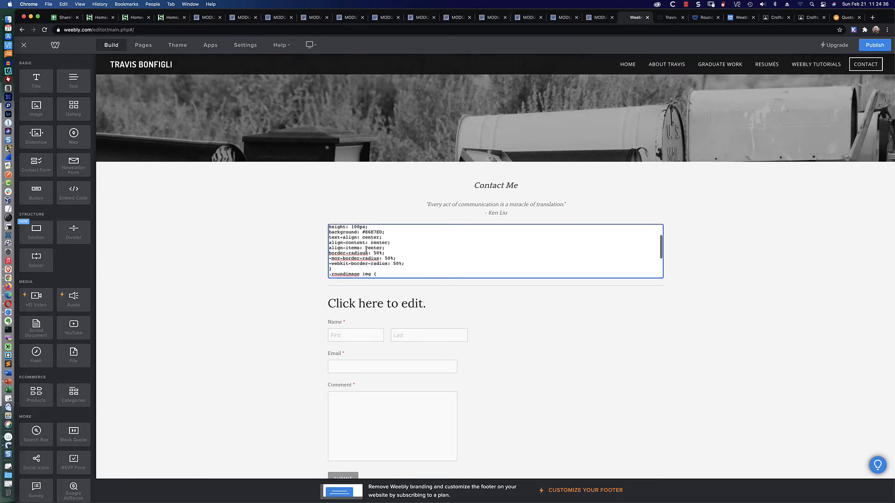
{"action": "key", "text": "Return"}
{"action": "key", "text": "Return"}
{"action": "type", "text": "<img class=\"roundimage\" src=\"http://www.boutiquephotographer.net/wp-content/uploads/2015/04/WORK_Headshot-Square.003_WEB.jpg\" alt=\"Your Alt Text\">"}
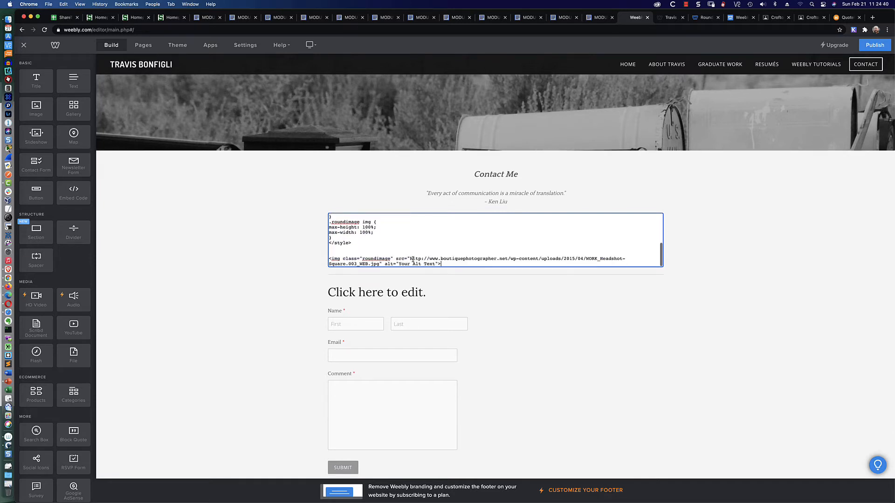
{"action": "left_click_drag", "start_coordinate": [410, 259], "coordinate": [380, 264]}
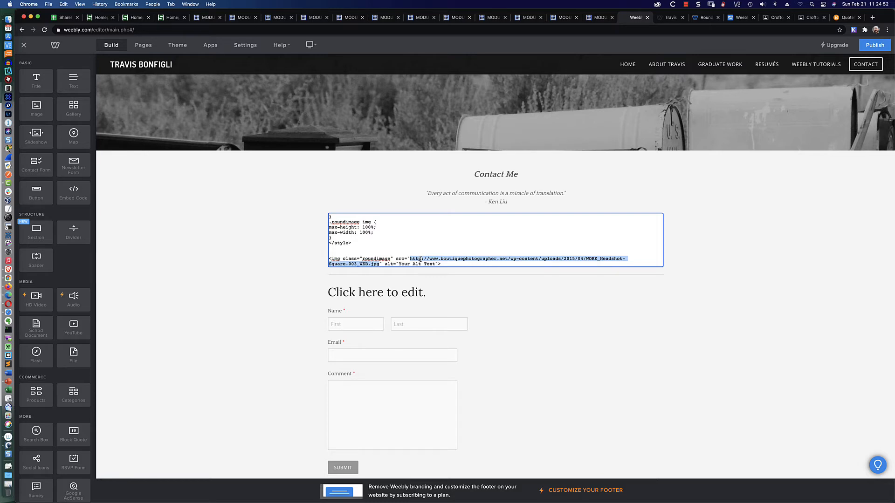
{"action": "left_click", "coordinate": [756, 233]}
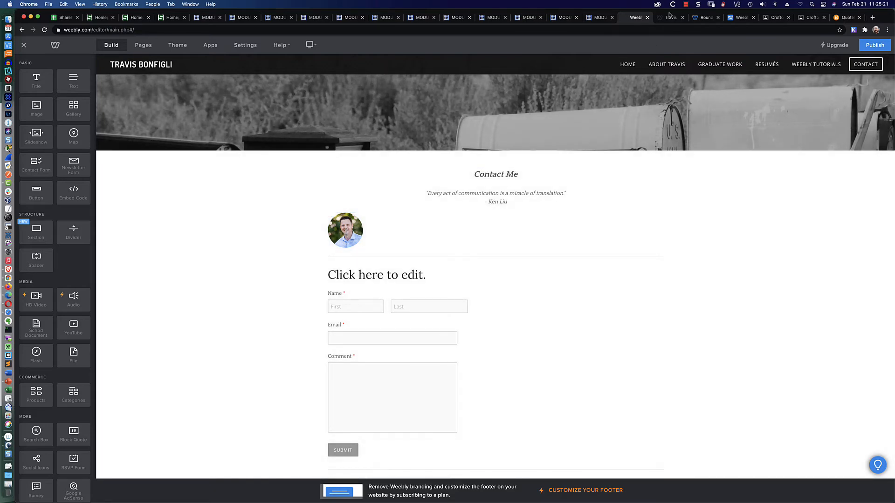
View the round headshot on the published site's home page as a comparison, and return to the Weebly editor.
{"action": "left_click", "coordinate": [669, 17]}
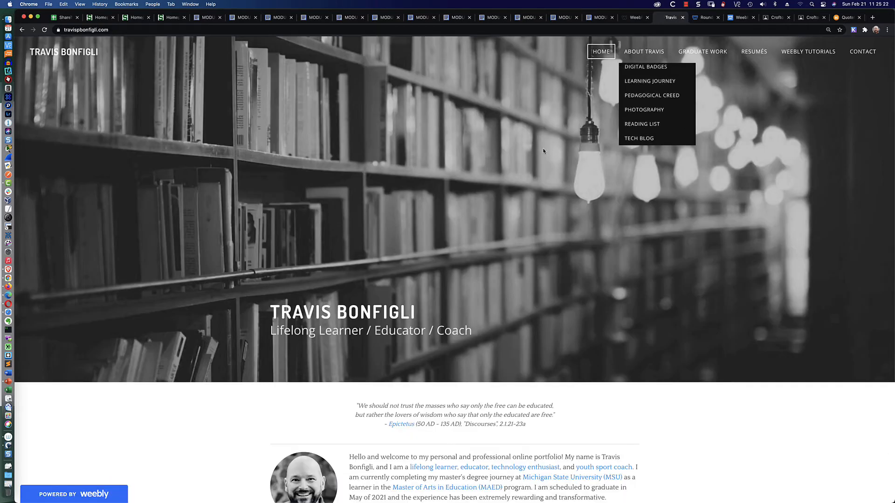
{"action": "scroll", "coordinate": [332, 258], "scroll_direction": "down", "scroll_amount": 5}
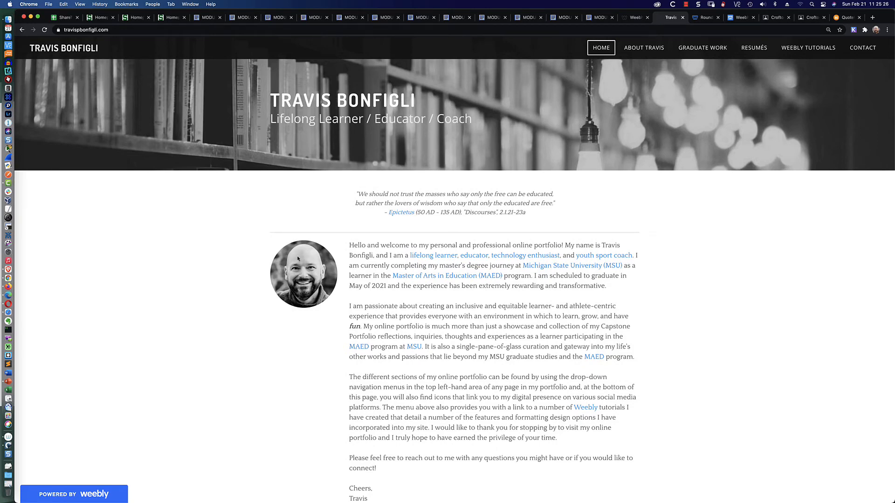
{"action": "scroll", "coordinate": [308, 282], "scroll_direction": "up", "scroll_amount": 1}
{"action": "scroll", "coordinate": [308, 282], "scroll_direction": "up", "scroll_amount": 5}
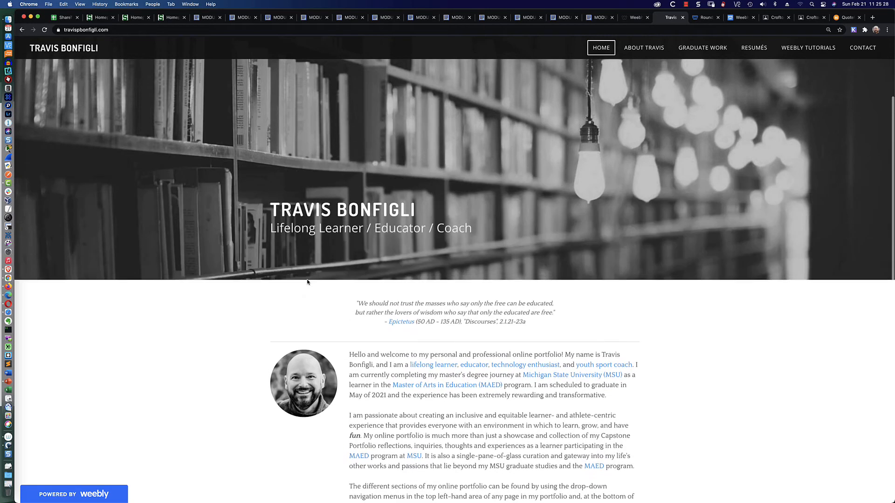
{"action": "left_click", "coordinate": [636, 19]}
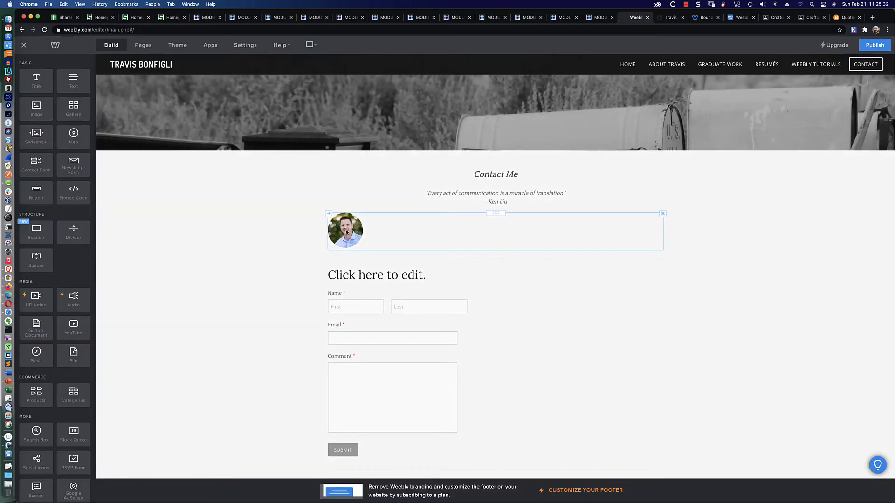
Set both the width and height in the roundimage style of the custom HTML to 200px and render the image.
{"action": "left_click", "coordinate": [350, 233]}
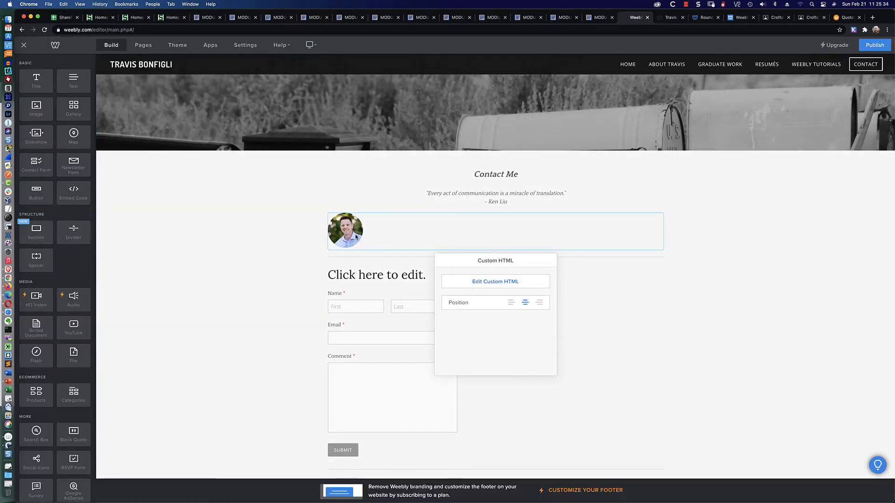
{"action": "left_click", "coordinate": [496, 283]}
{"action": "left_click", "coordinate": [378, 242]}
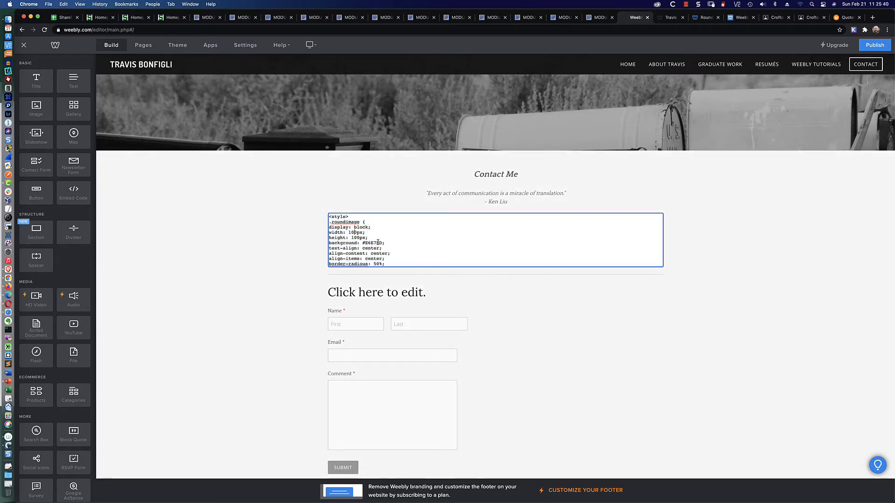
{"action": "left_click", "coordinate": [351, 232]}
{"action": "key", "text": "BackSpace"}
{"action": "type", "text": "2"}
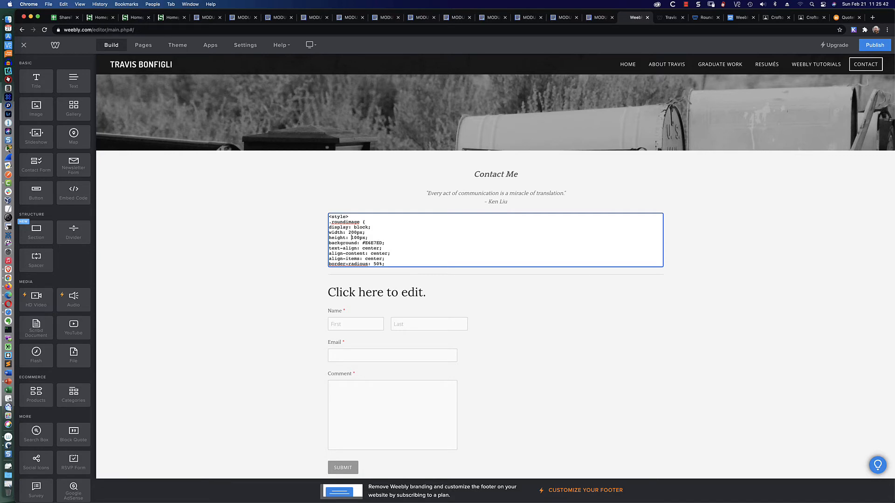
{"action": "left_click", "coordinate": [354, 238]}
{"action": "key", "text": "BackSpace"}
{"action": "type", "text": "2"}
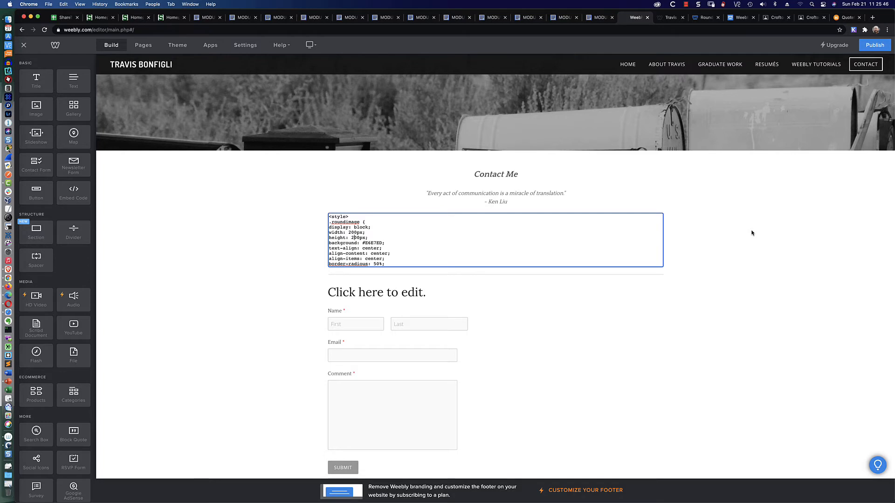
{"action": "left_click", "coordinate": [752, 233]}
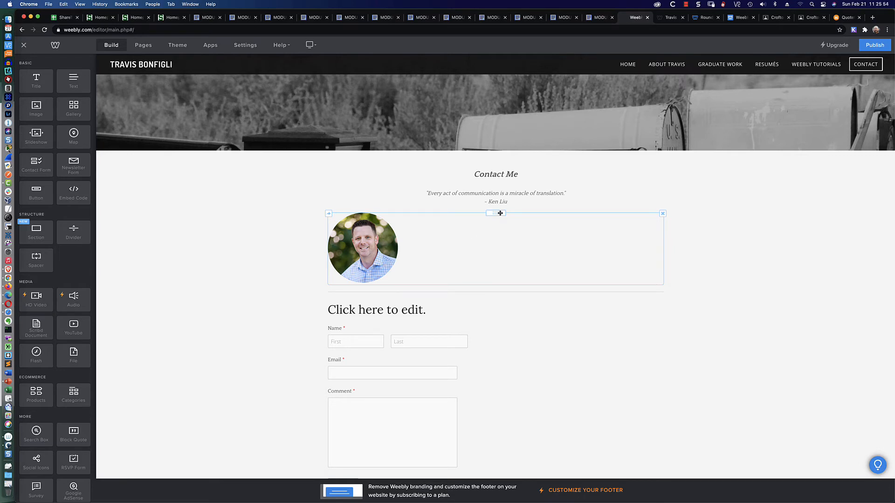
Move the round image element into a column to the left of the contact form and narrow that column around the image.
{"action": "left_click_drag", "start_coordinate": [500, 213], "coordinate": [302, 313]}
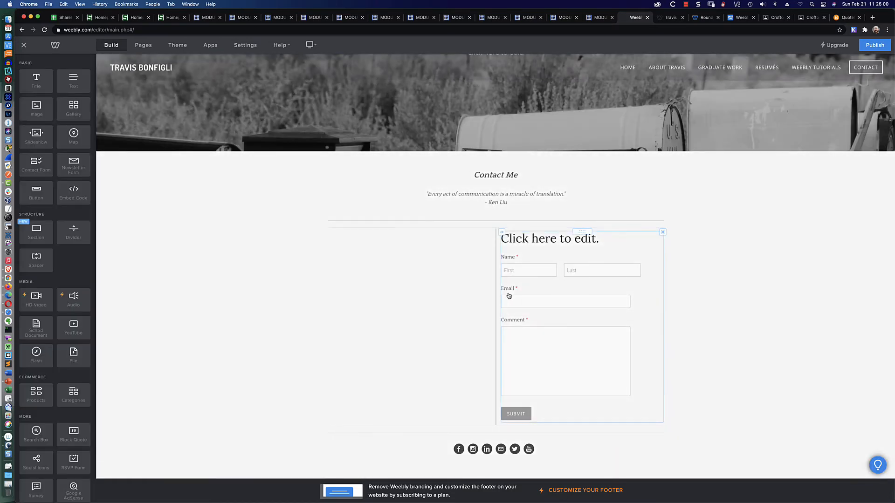
{"action": "scroll", "coordinate": [759, 242], "scroll_direction": "down", "scroll_amount": 1}
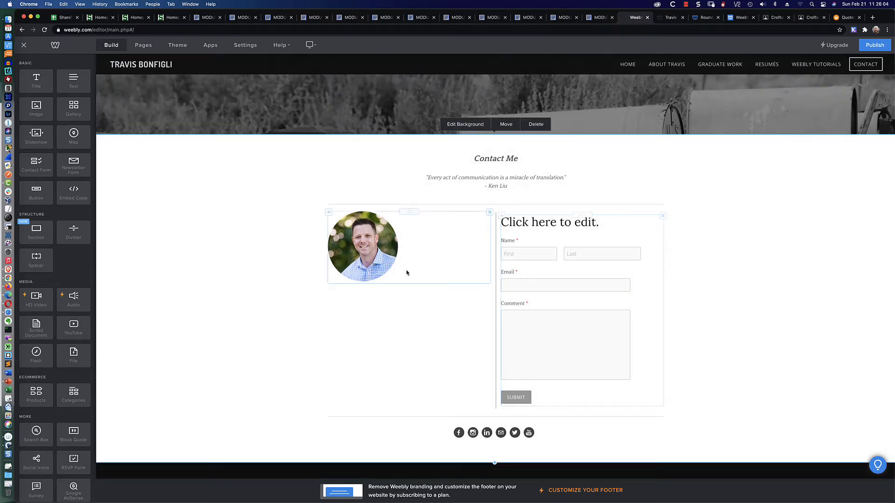
{"action": "left_click_drag", "start_coordinate": [496, 243], "coordinate": [462, 246]}
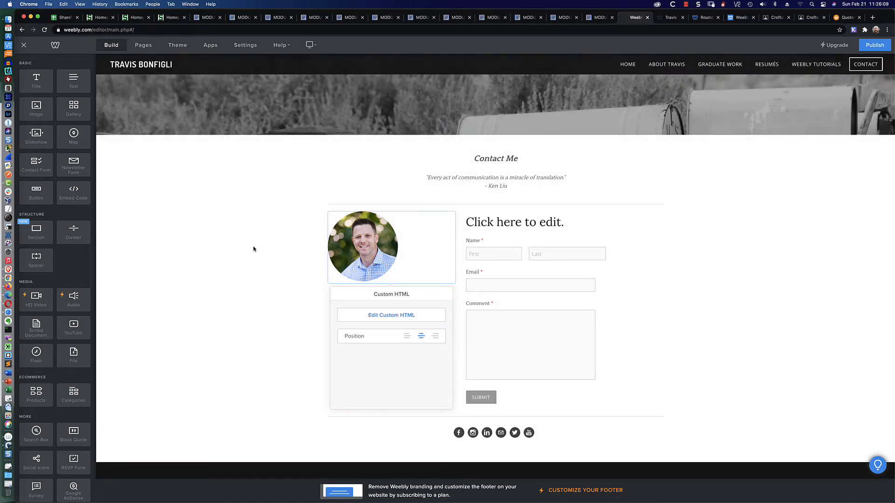
{"action": "left_click", "coordinate": [254, 249]}
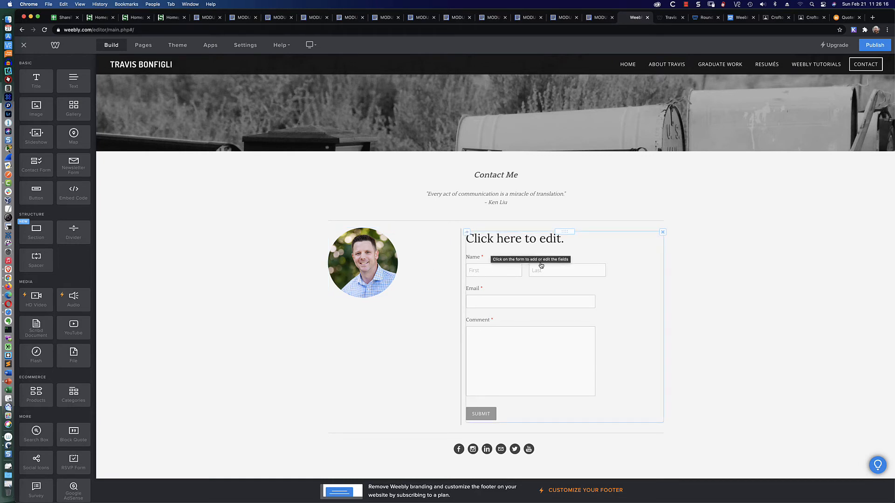
{"action": "left_click_drag", "start_coordinate": [457, 257], "coordinate": [413, 257]}
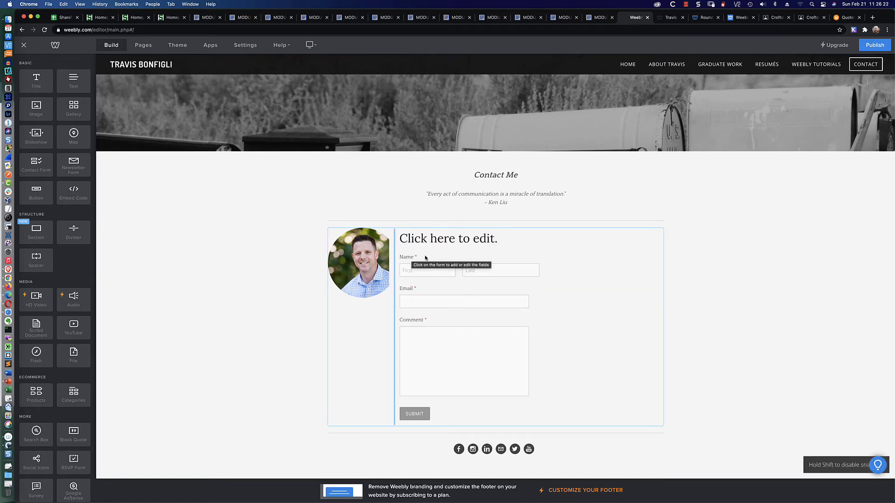
Reduce the roundimage width and height in the custom HTML to 150px each and render the image.
{"action": "left_click", "coordinate": [365, 266]}
{"action": "left_click", "coordinate": [370, 333]}
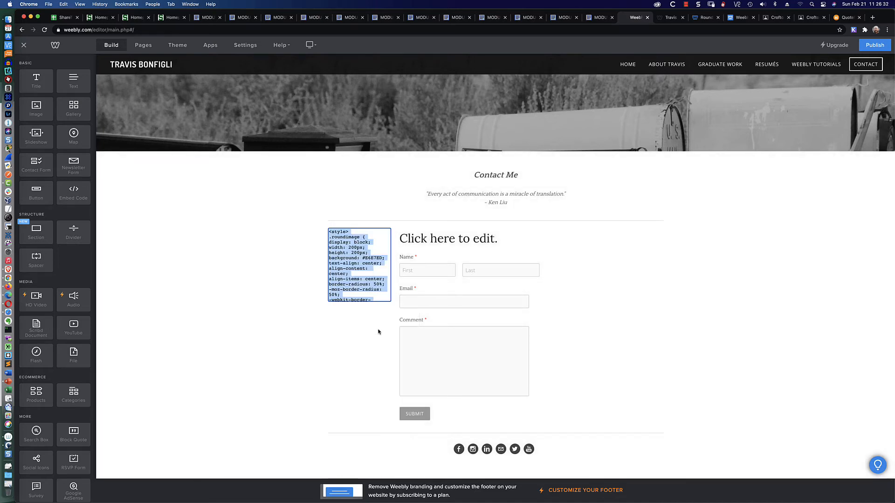
{"action": "left_click", "coordinate": [354, 247]}
{"action": "key", "text": "BackSpace"}
{"action": "key", "text": "BackSpace"}
{"action": "type", "text": "15"}
{"action": "key", "text": "Down"}
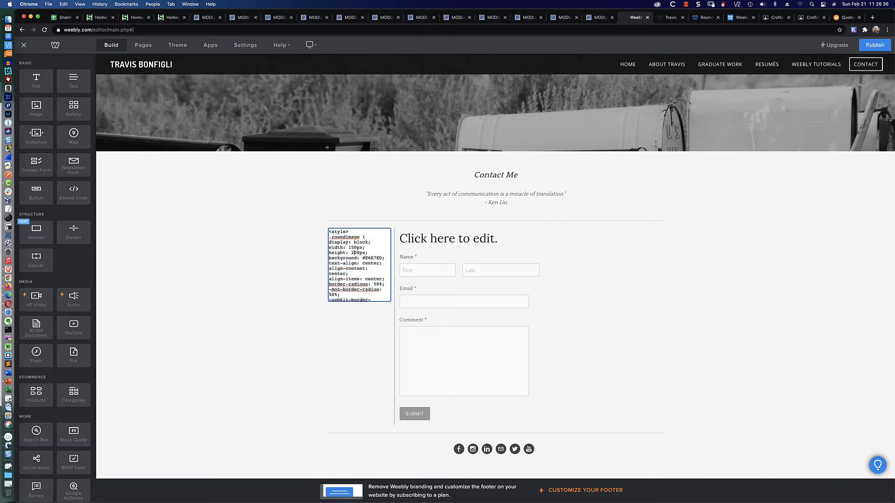
{"action": "key", "text": "BackSpace"}
{"action": "key", "text": "BackSpace"}
{"action": "type", "text": "15"}
{"action": "left_click", "coordinate": [304, 256]}
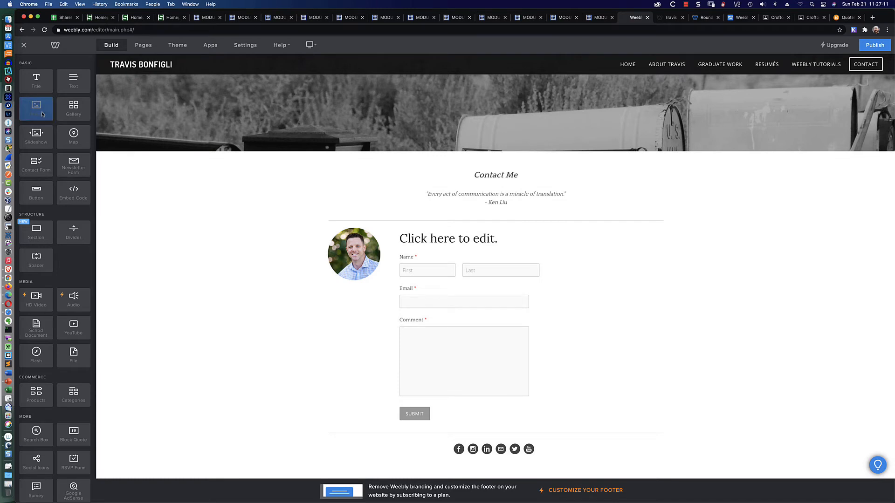
{"action": "left_click_drag", "start_coordinate": [43, 116], "coordinate": [145, 187]}
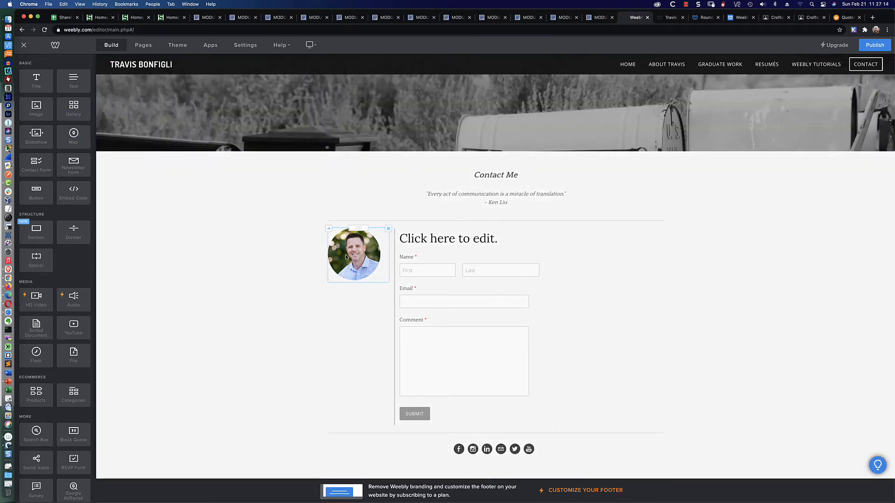
Replace the placeholder alt text in the custom HTML's img tag with a description starting "Porthole Image of", and render the image.
{"action": "left_click", "coordinate": [350, 259]}
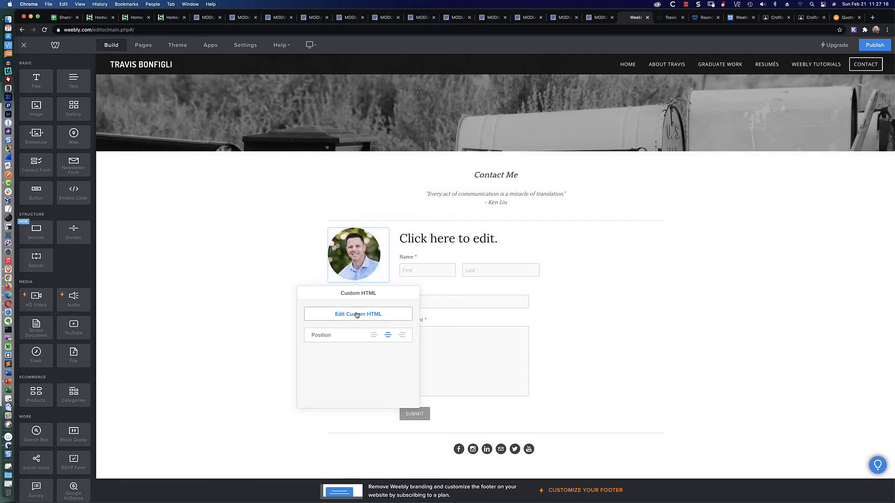
{"action": "left_click", "coordinate": [354, 314]}
{"action": "left_click", "coordinate": [360, 269]}
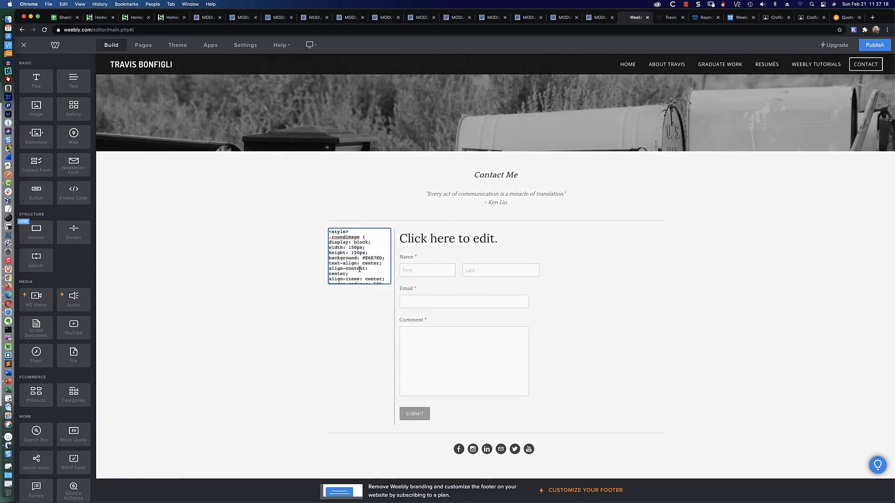
{"action": "scroll", "coordinate": [359, 269], "scroll_direction": "down", "scroll_amount": 2}
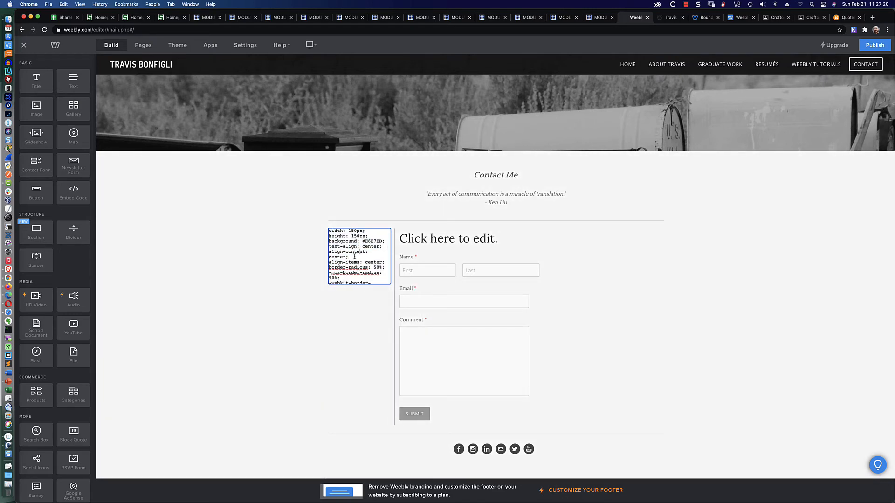
{"action": "scroll", "coordinate": [355, 256], "scroll_direction": "down", "scroll_amount": 5}
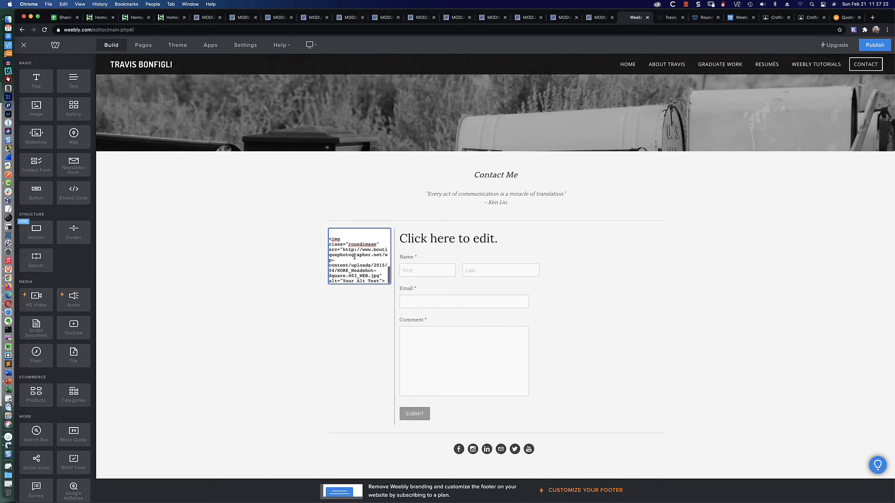
{"action": "left_click_drag", "start_coordinate": [345, 250], "coordinate": [375, 275]}
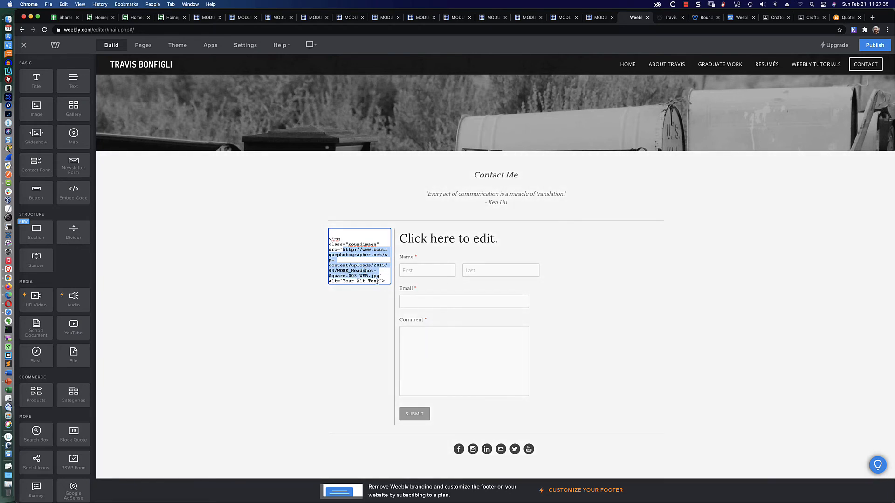
{"action": "left_click", "coordinate": [378, 281]}
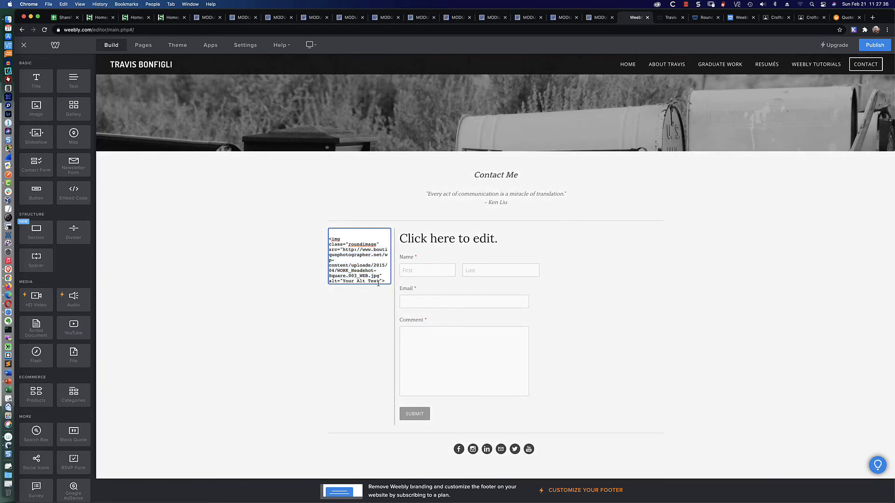
{"action": "key", "text": "BackSpace"}
{"action": "key", "text": "BackSpace"}
{"action": "key", "text": "BackSpace"}
{"action": "key", "text": "BackSpace"}
{"action": "key", "text": "BackSpace"}
{"action": "key", "text": "BackSpace"}
{"action": "type", "text": "Porthole Image"}
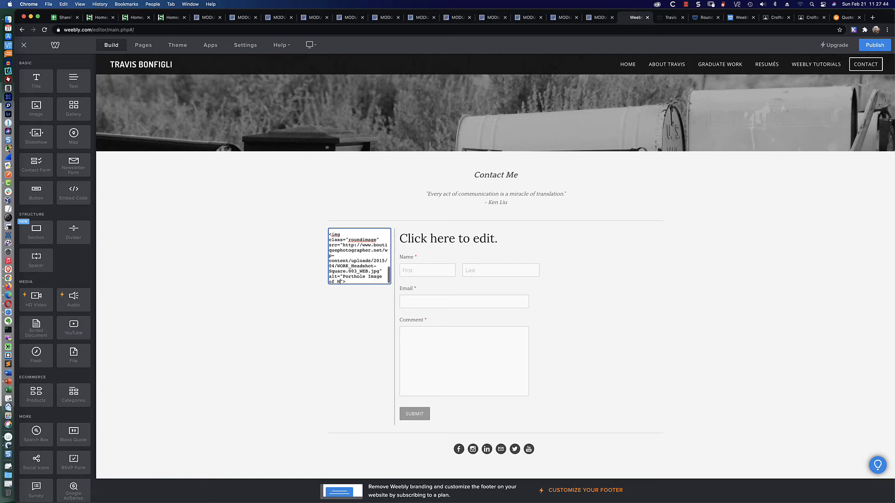
{"action": "left_click", "coordinate": [288, 270]}
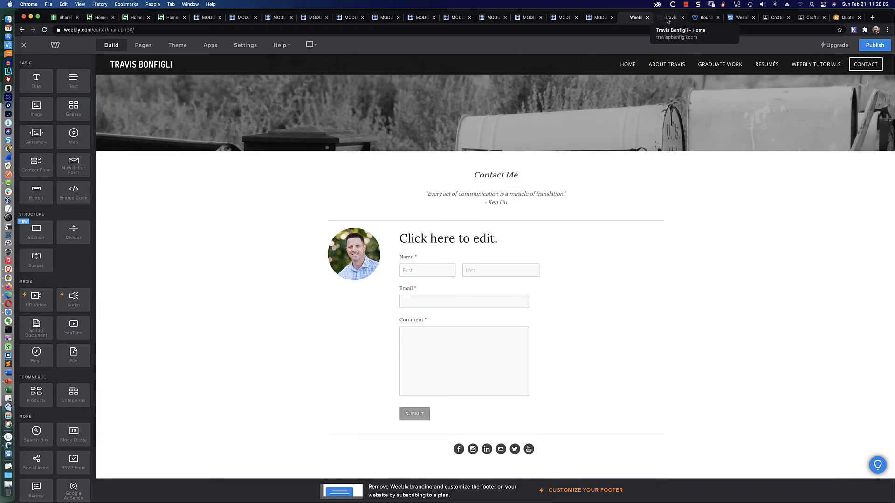
Switch to the Weebly App Center results for "image background" and open the Porthole app's page.
{"action": "left_click", "coordinate": [668, 21]}
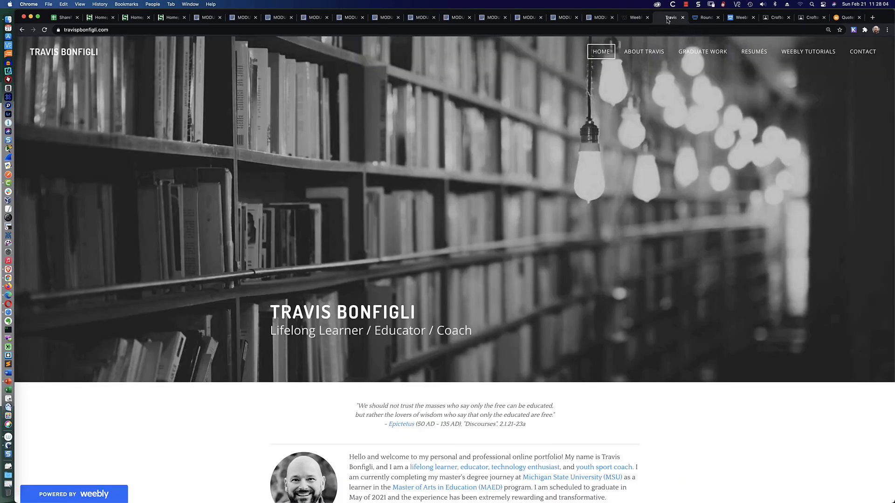
{"action": "left_click", "coordinate": [703, 18]}
{"action": "left_click", "coordinate": [739, 19]}
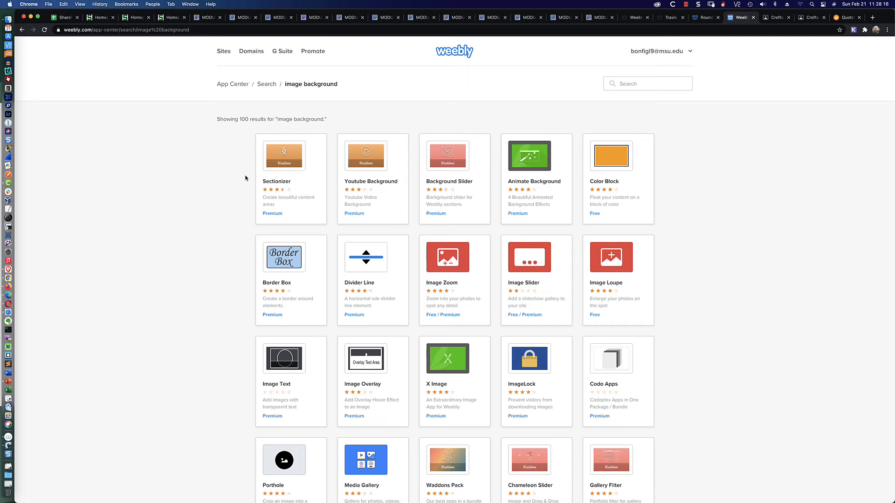
{"action": "scroll", "coordinate": [246, 178], "scroll_direction": "down", "scroll_amount": 7}
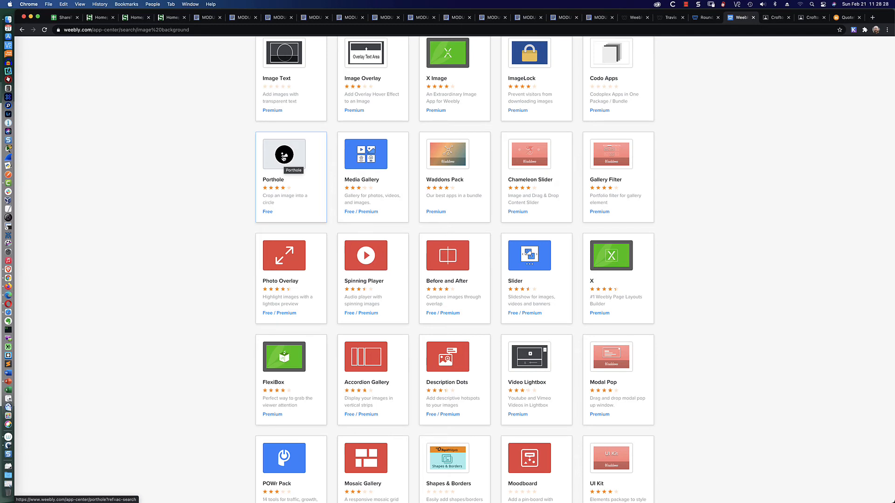
{"action": "left_click", "coordinate": [284, 158]}
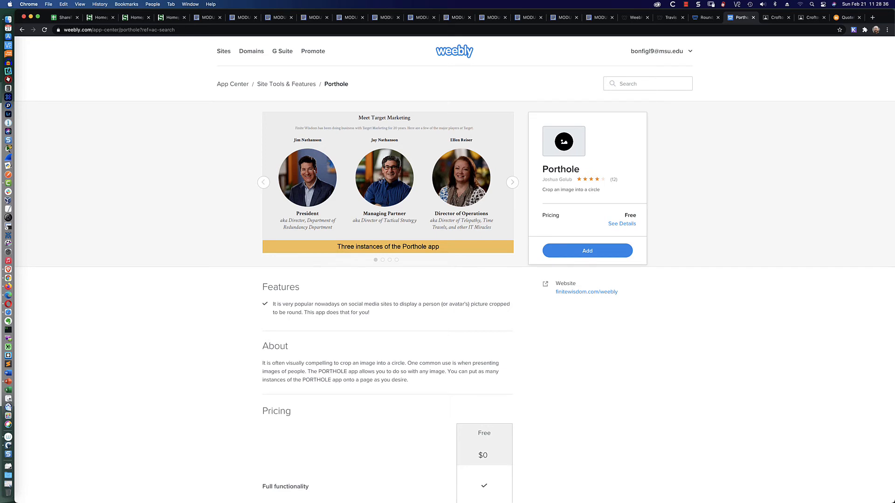
Examine the example screenshots of Porthole images in the app page's preview gallery.
{"action": "left_click", "coordinate": [511, 184]}
{"action": "left_click", "coordinate": [512, 184]}
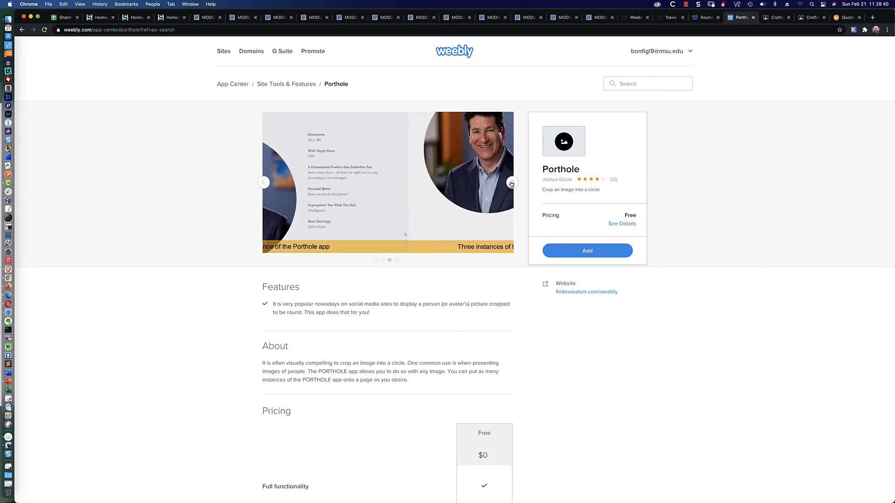
{"action": "left_click", "coordinate": [511, 183]}
{"action": "left_click", "coordinate": [512, 183]}
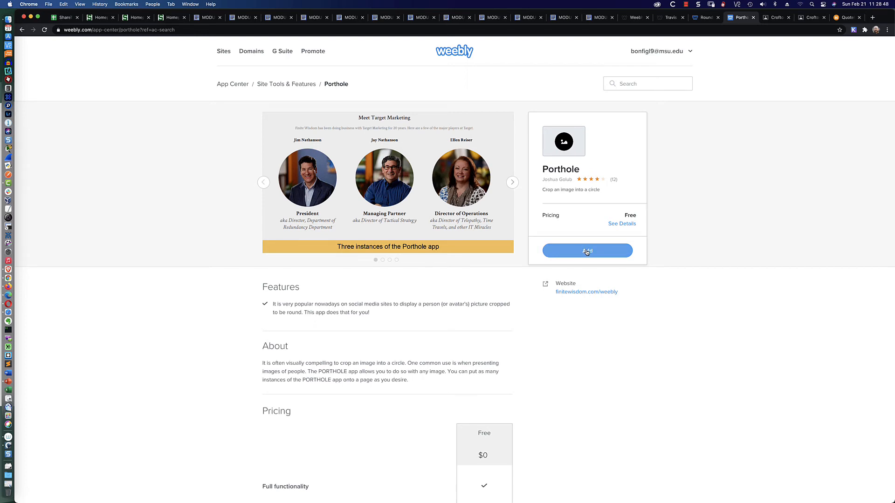
Add the free Porthole app to the website, connect it, and finish the installation.
{"action": "left_click", "coordinate": [590, 252]}
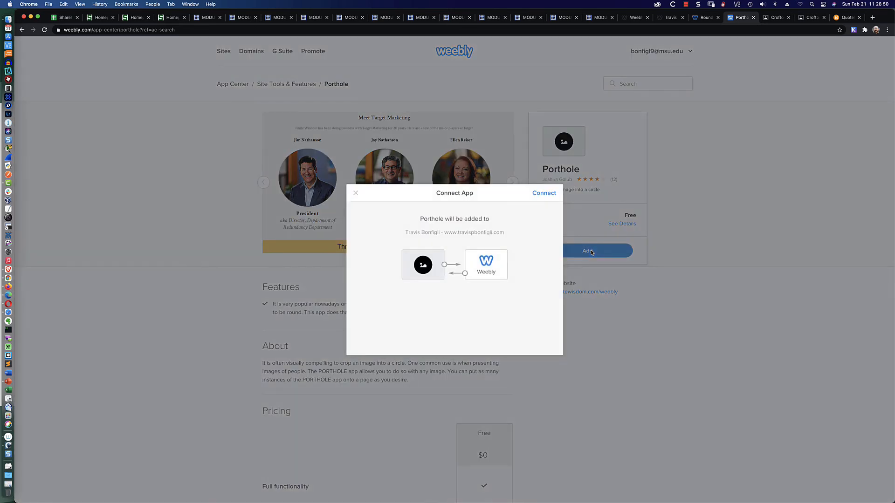
{"action": "left_click_drag", "start_coordinate": [444, 265], "coordinate": [470, 266]}
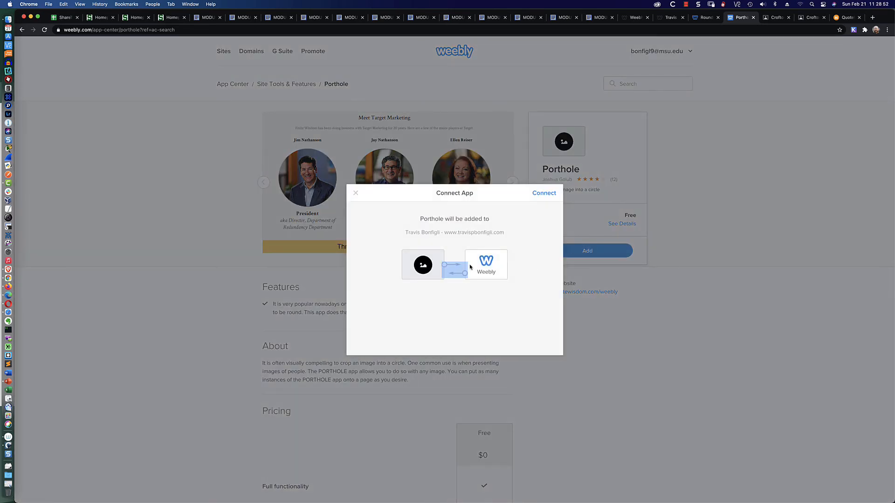
{"action": "left_click", "coordinate": [417, 265]}
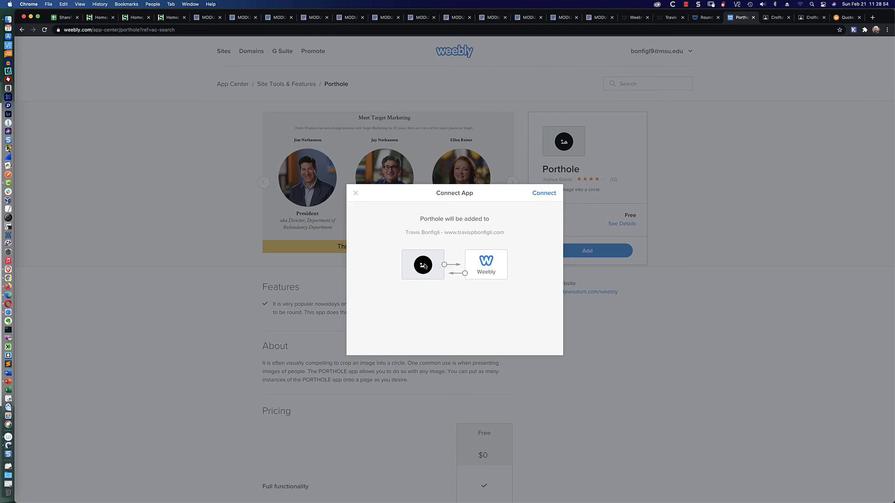
{"action": "left_click", "coordinate": [543, 195]}
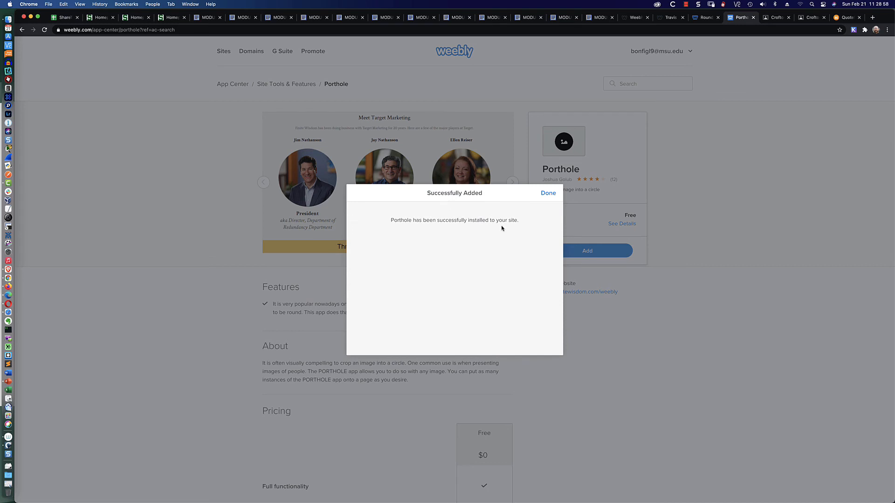
{"action": "left_click", "coordinate": [546, 194]}
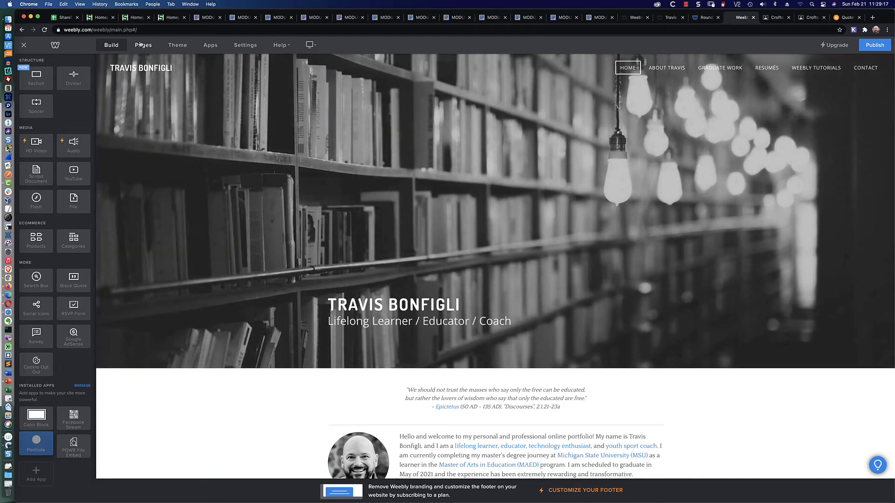
Open the Contact page in the site editor and bring up the page-building elements.
{"action": "left_click", "coordinate": [140, 44]}
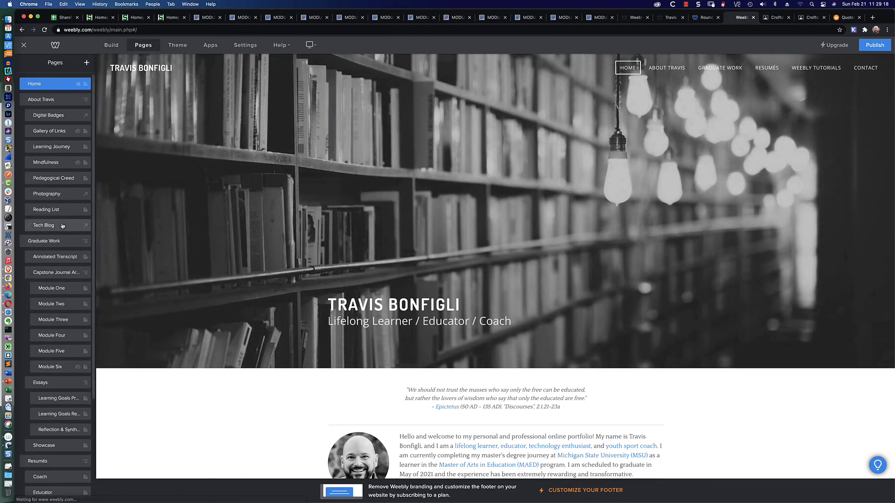
{"action": "left_click", "coordinate": [47, 476]}
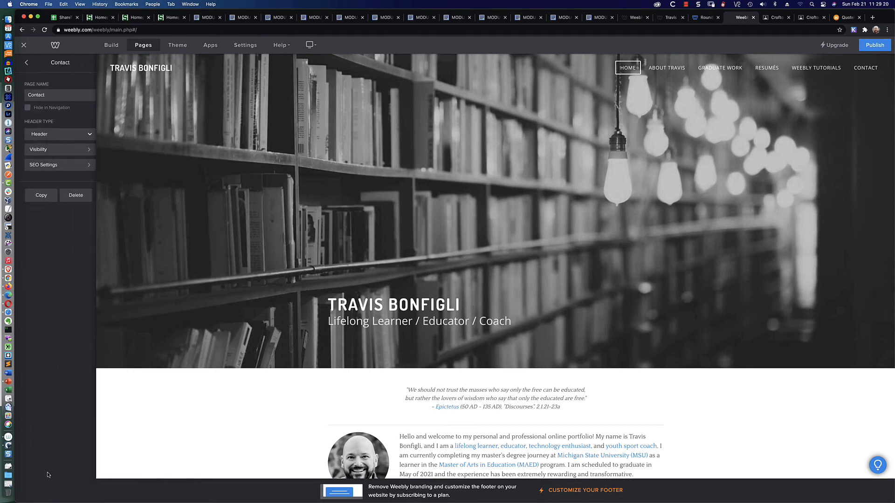
{"action": "scroll", "coordinate": [280, 298], "scroll_direction": "down", "scroll_amount": 1}
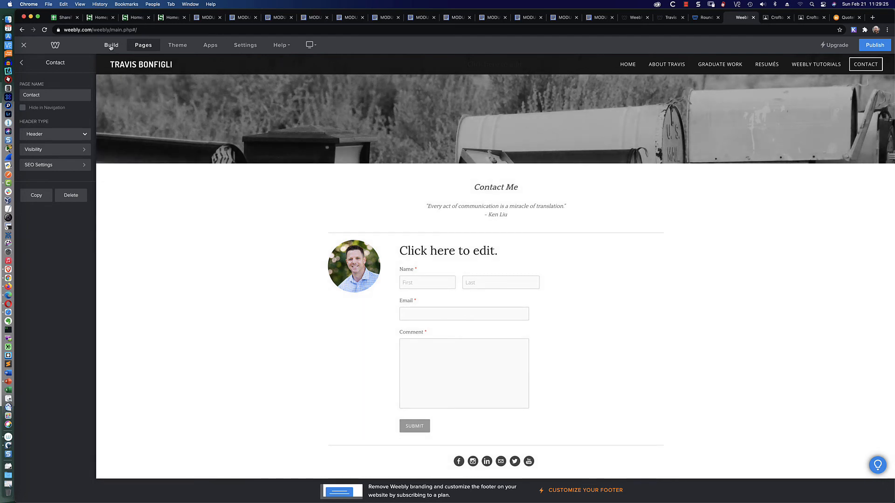
{"action": "left_click", "coordinate": [111, 46]}
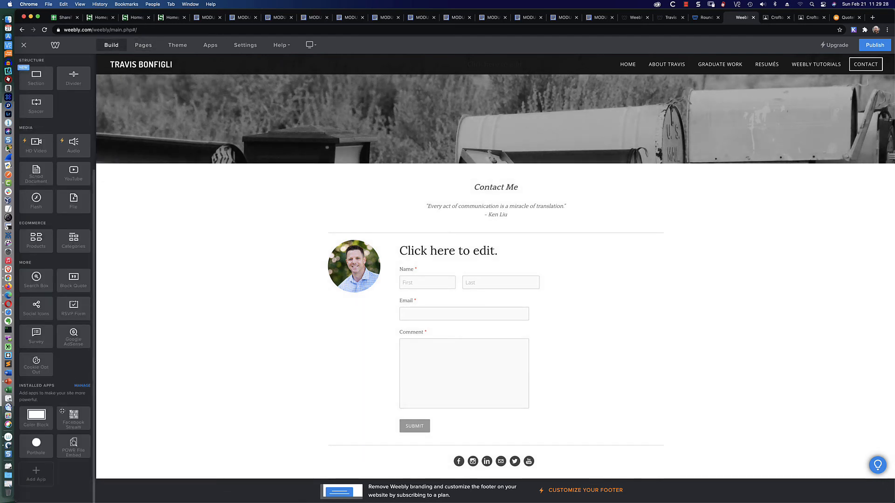
Place a Porthole element between the quote and the contact form, and upload the headshot PNG from the computer into it.
{"action": "left_click_drag", "start_coordinate": [31, 445], "coordinate": [500, 226]}
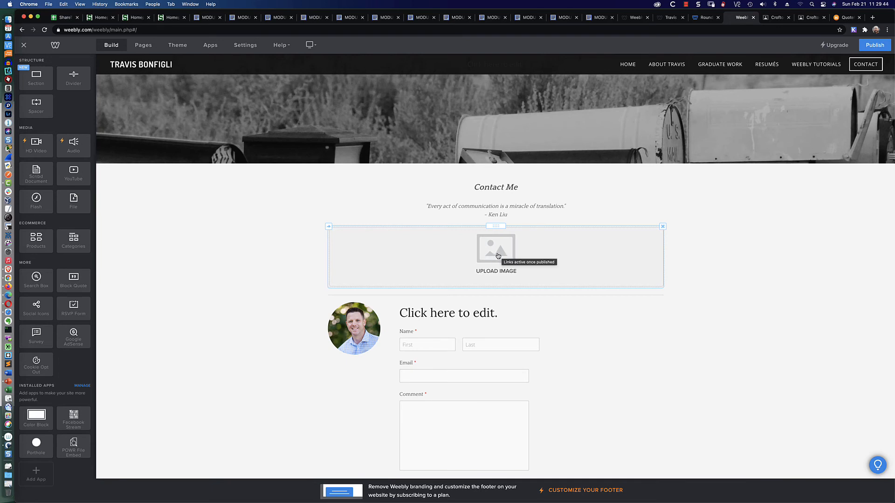
{"action": "left_click", "coordinate": [497, 256]}
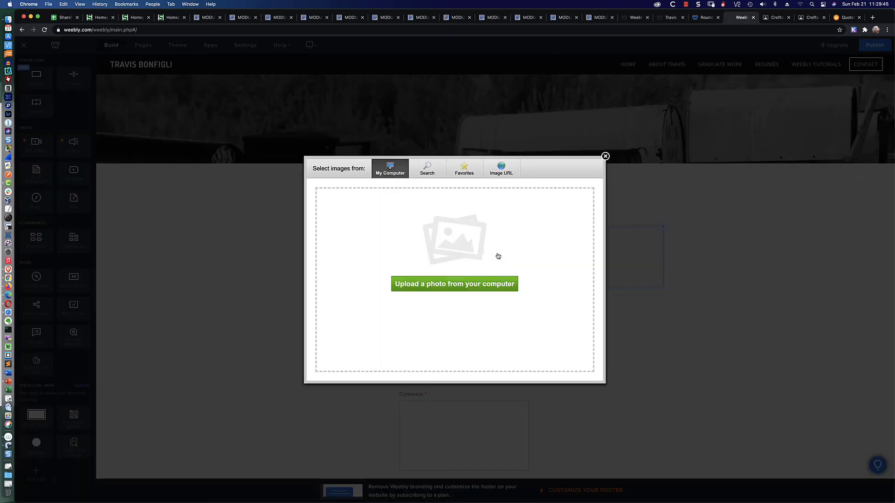
{"action": "left_click", "coordinate": [447, 284]}
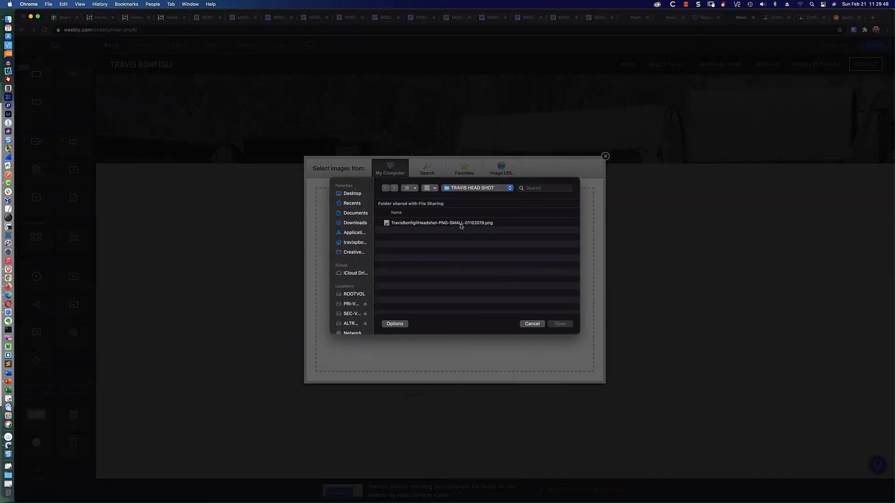
{"action": "double_click", "coordinate": [461, 226]}
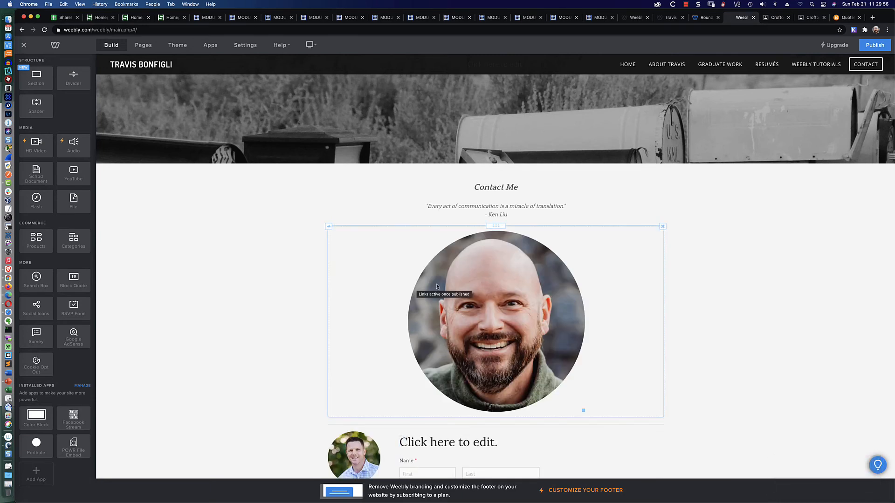
Shrink the new Porthole headshot to about the size of the round image beside the contact form.
{"action": "scroll", "coordinate": [685, 301], "scroll_direction": "down", "scroll_amount": 3}
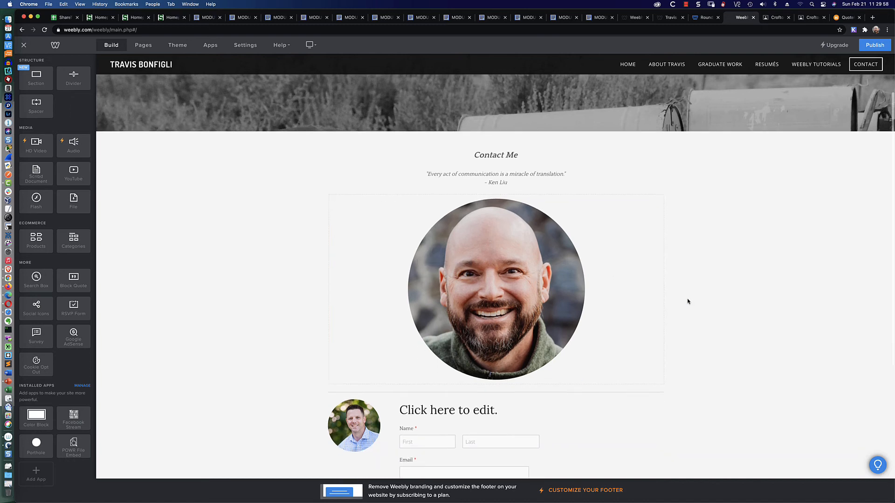
{"action": "mouse_move", "coordinate": [338, 384]}
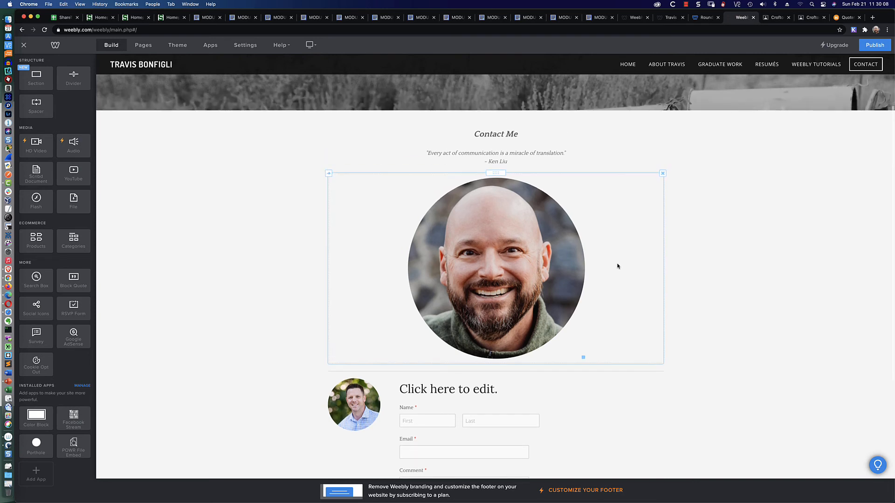
{"action": "left_click_drag", "start_coordinate": [580, 353], "coordinate": [521, 230]}
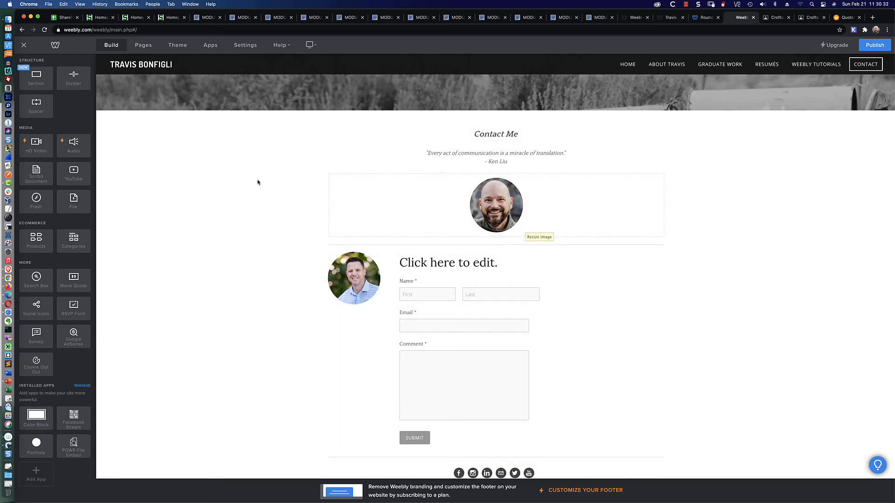
Add two more Porthole elements to the left of the headshot, forming a three-column row.
{"action": "left_click_drag", "start_coordinate": [36, 444], "coordinate": [320, 210]}
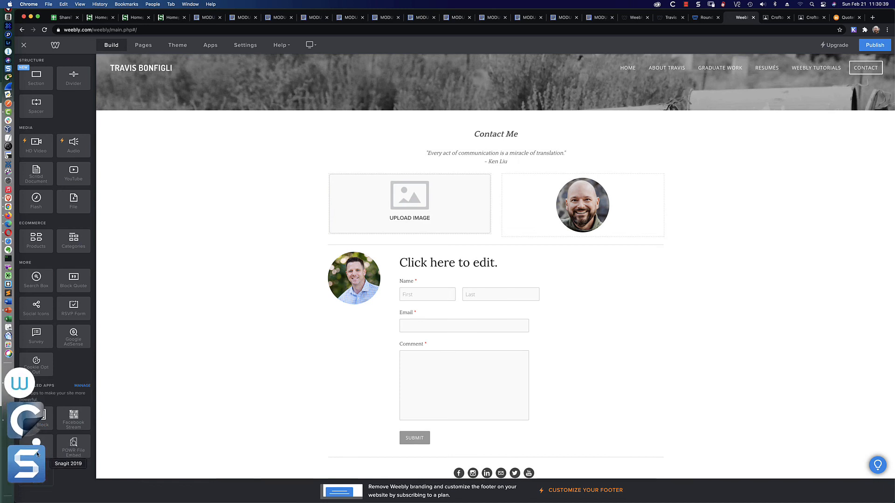
{"action": "left_click_drag", "start_coordinate": [36, 445], "coordinate": [330, 210]}
{"action": "left_click_drag", "start_coordinate": [330, 210], "coordinate": [330, 212]}
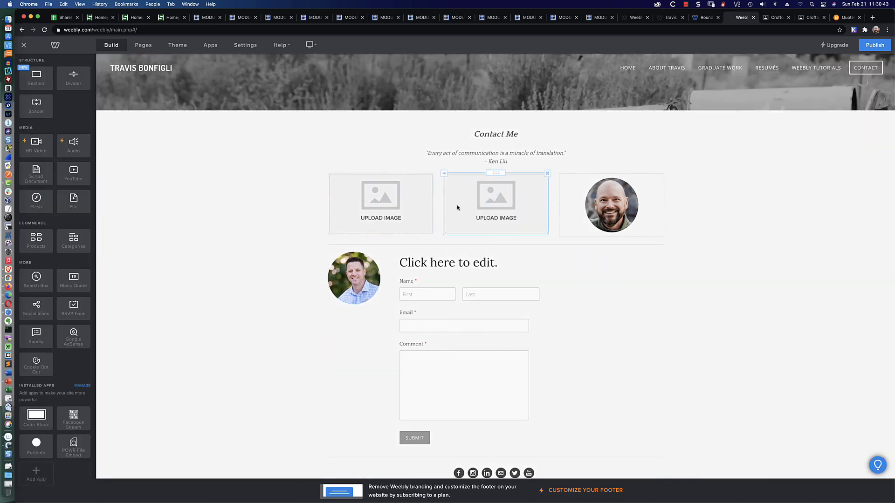
Upload the headshot PNG into the middle Porthole element and shrink it to roughly match the headshot on its right.
{"action": "left_click", "coordinate": [493, 202]}
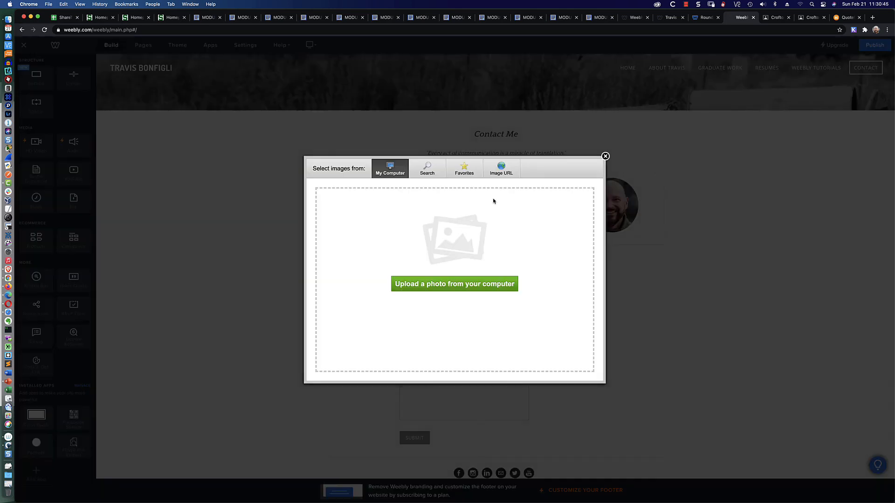
{"action": "left_click", "coordinate": [450, 285]}
{"action": "double_click", "coordinate": [420, 225]}
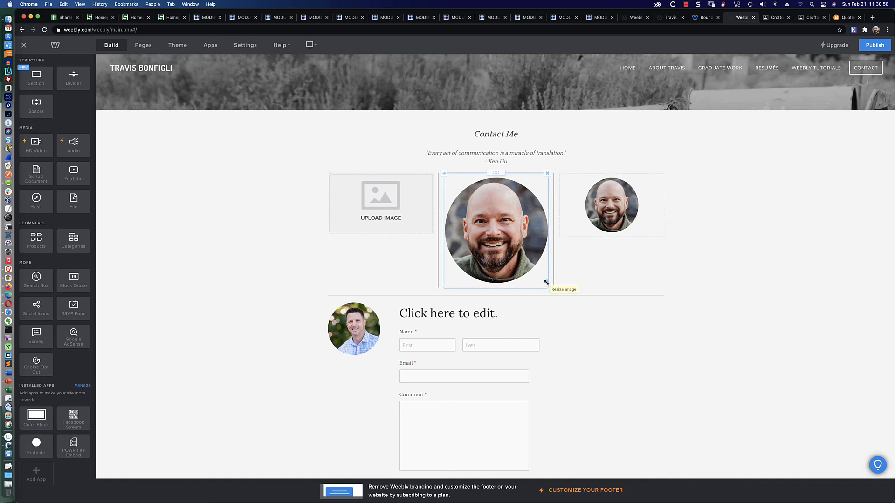
{"action": "left_click_drag", "start_coordinate": [546, 283], "coordinate": [519, 237]}
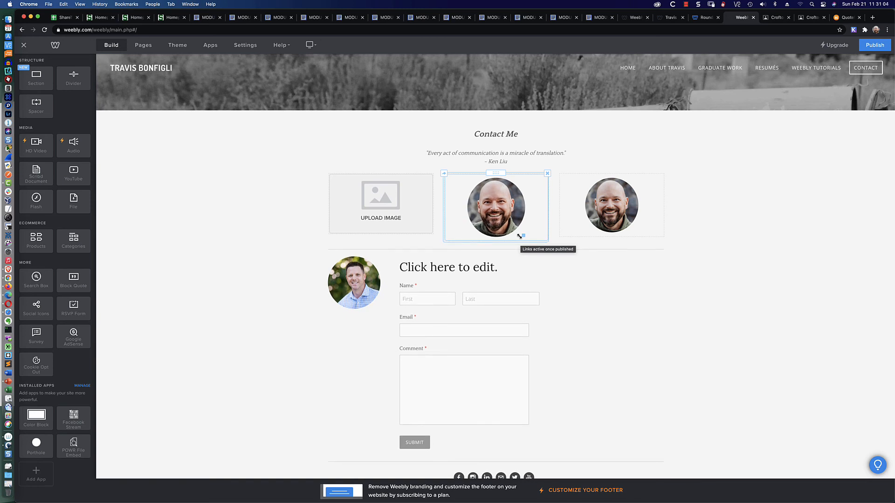
{"action": "left_click_drag", "start_coordinate": [520, 237], "coordinate": [519, 236]}
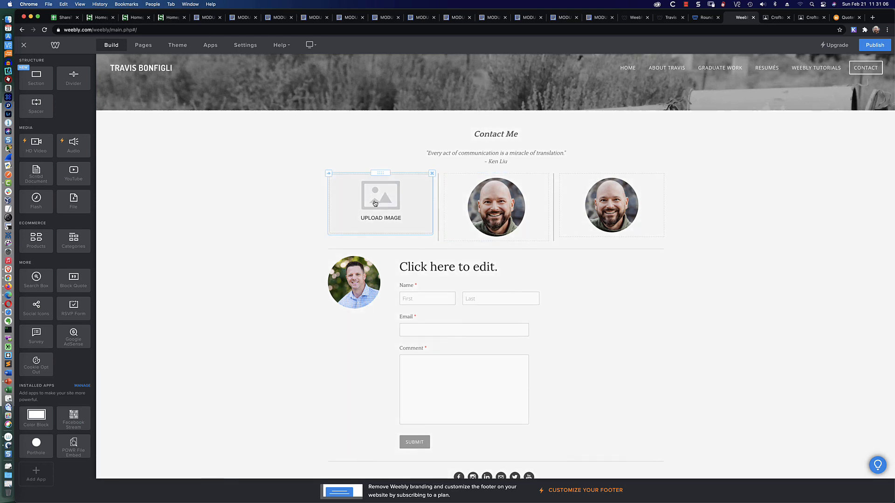
Upload the headshot PNG into the leftmost Porthole element and shrink it to roughly match the other two headshots.
{"action": "left_click", "coordinate": [377, 204]}
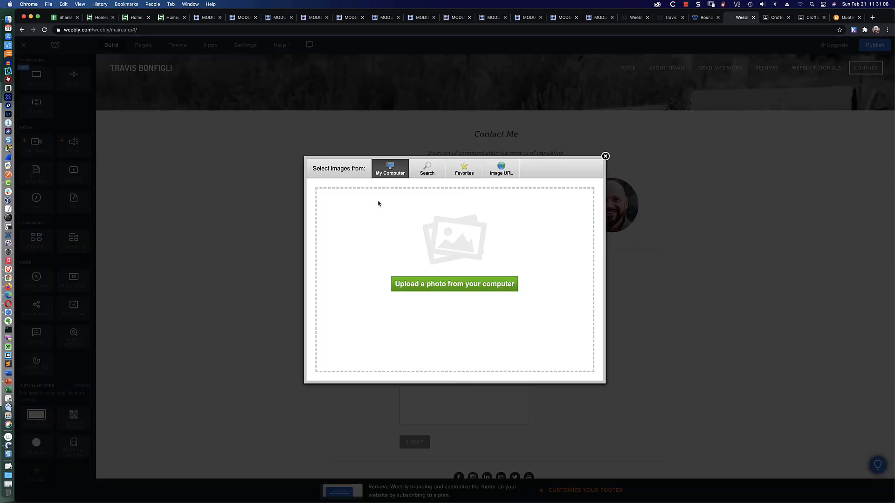
{"action": "left_click", "coordinate": [488, 282]}
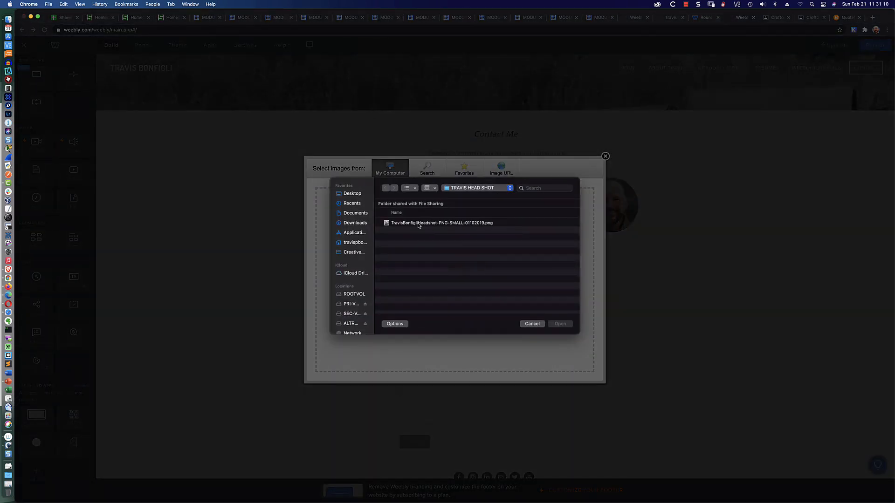
{"action": "double_click", "coordinate": [419, 223]}
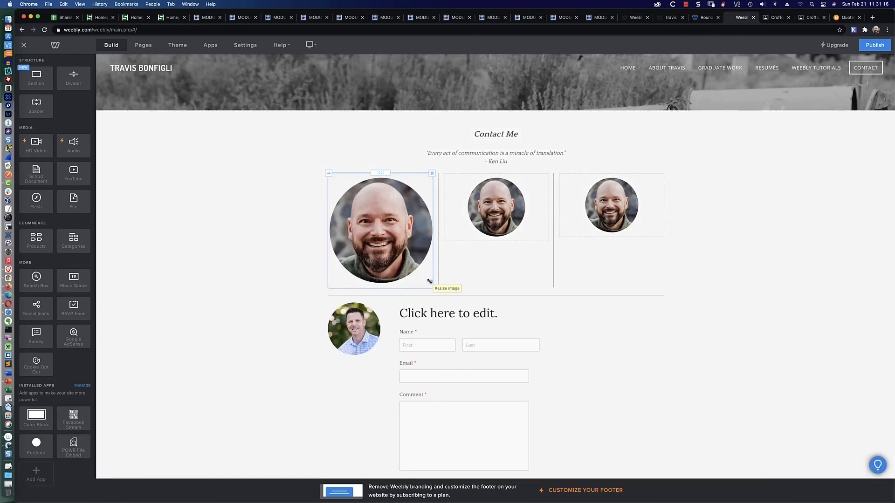
{"action": "left_click_drag", "start_coordinate": [429, 281], "coordinate": [397, 239]}
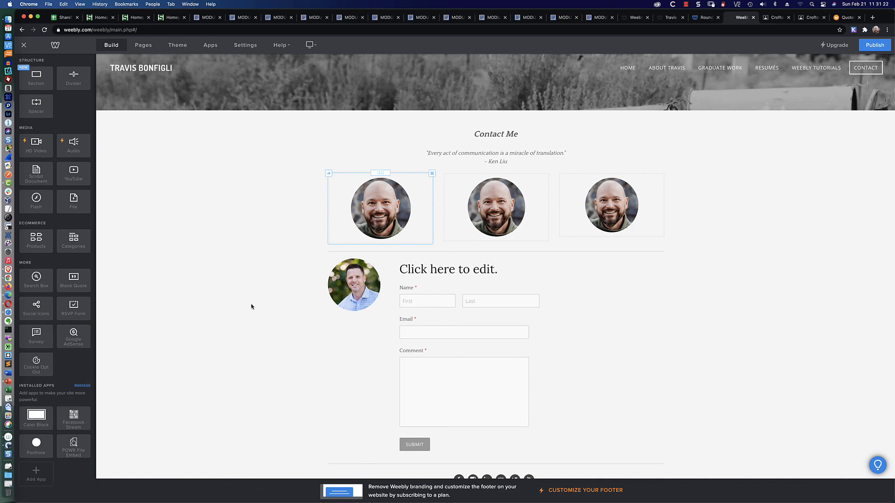
Look over the finished row of three Porthole headshots and switch to the tutorial presentation's title slide.
{"action": "scroll", "coordinate": [251, 307], "scroll_direction": "down", "scroll_amount": 2}
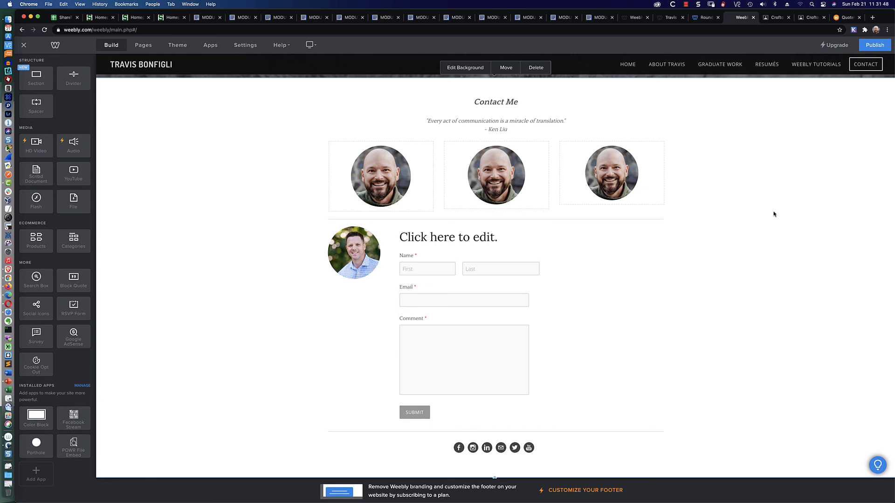
{"action": "key", "text": "super+Tab"}
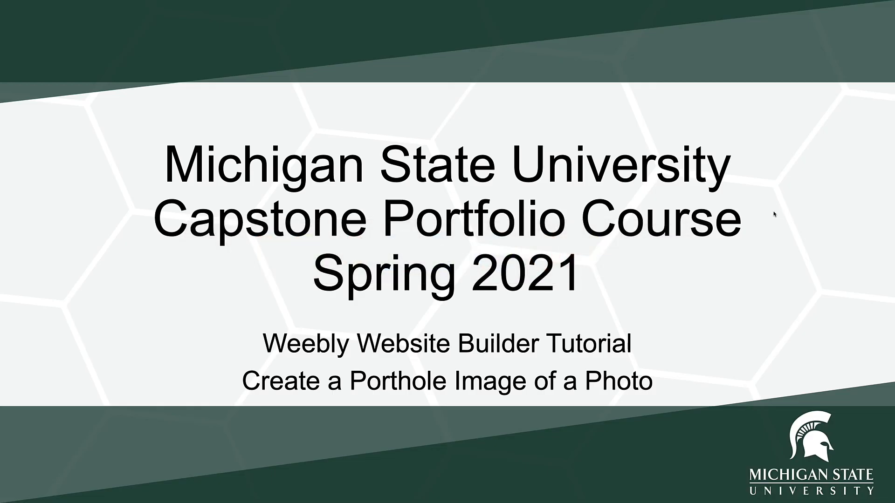